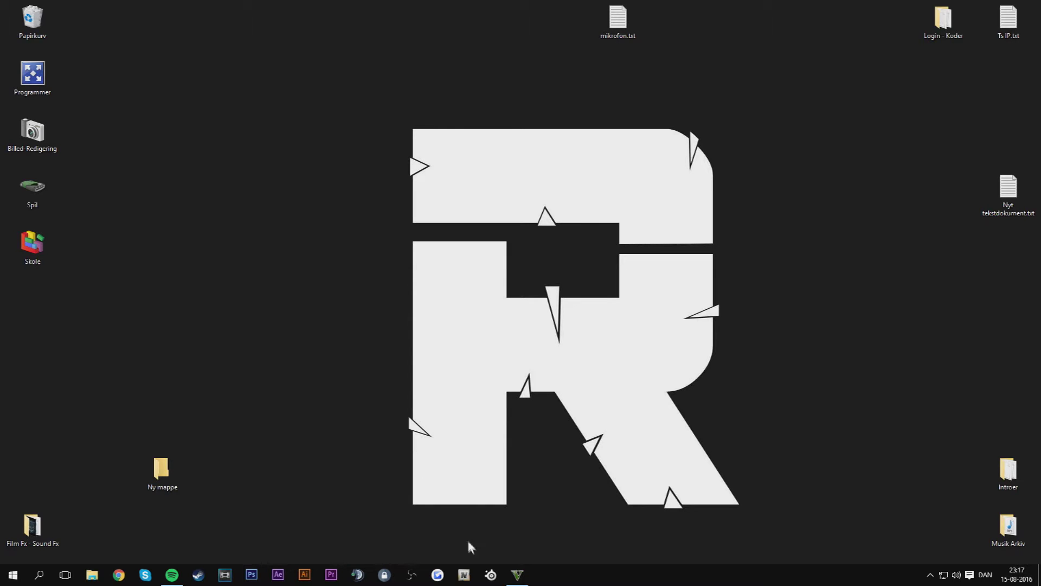
Launch SteelSeries Engine 3 from the taskbar to bring up the CS:GO mouse
{"action": "left_click", "coordinate": [489, 574]}
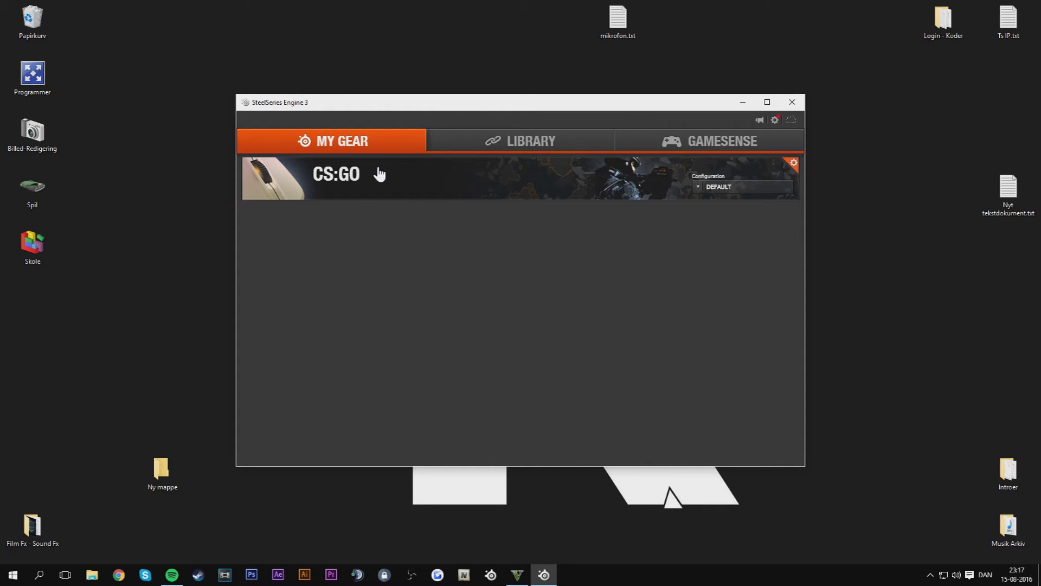
Start the Isku FX Driver from the Programmer desktop folder, then close that folder
{"action": "double_click", "coordinate": [33, 73]}
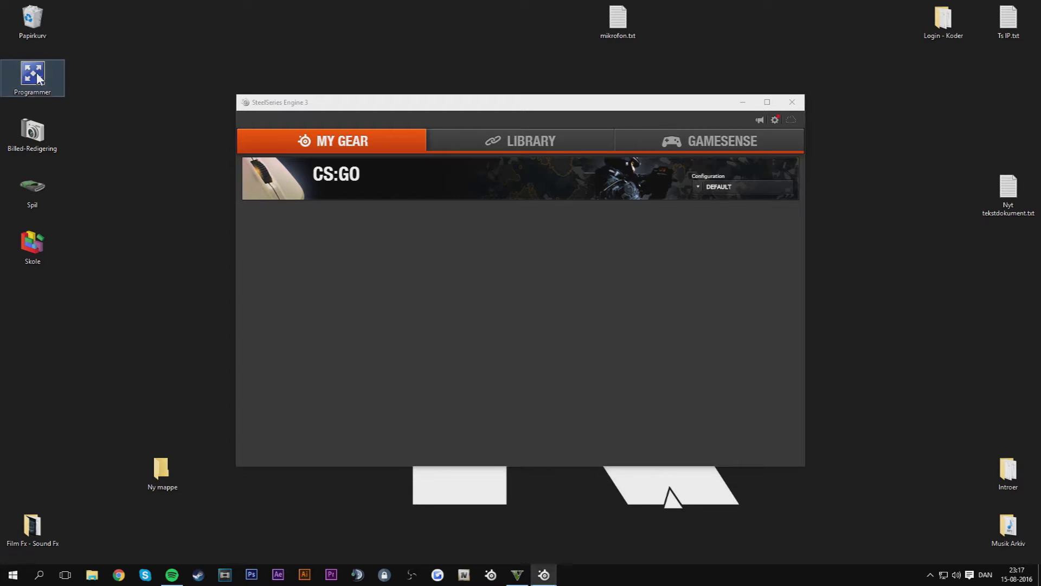
{"action": "left_click", "coordinate": [687, 379]}
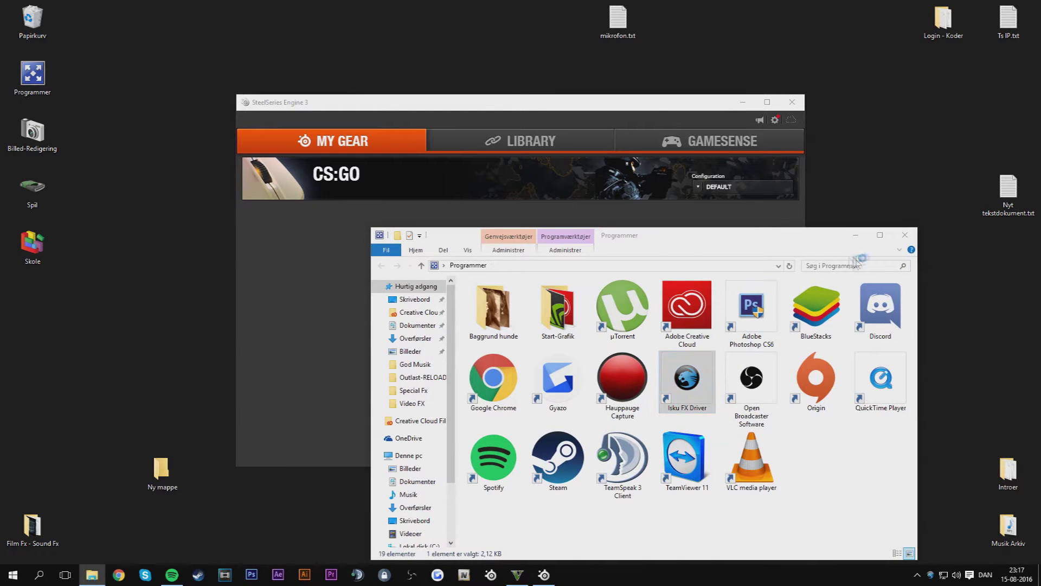
{"action": "left_click", "coordinate": [904, 239]}
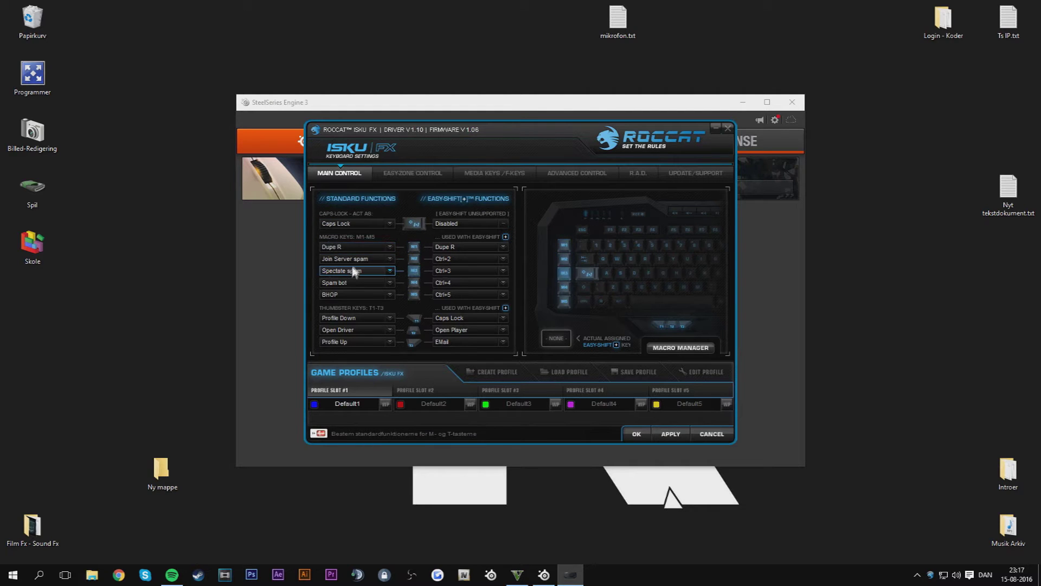
From M1's Create New Macro option, add a macro set named 'Drplicate Ammo TUTorial'
{"action": "left_click", "coordinate": [387, 247]}
{"action": "mouse_move", "coordinate": [367, 286]}
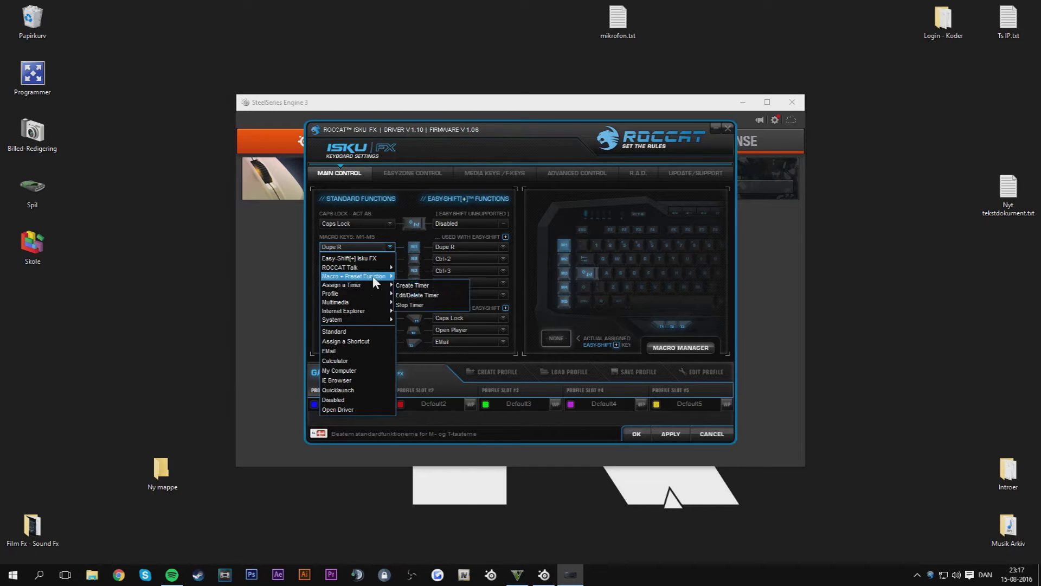
{"action": "mouse_move", "coordinate": [434, 243]}
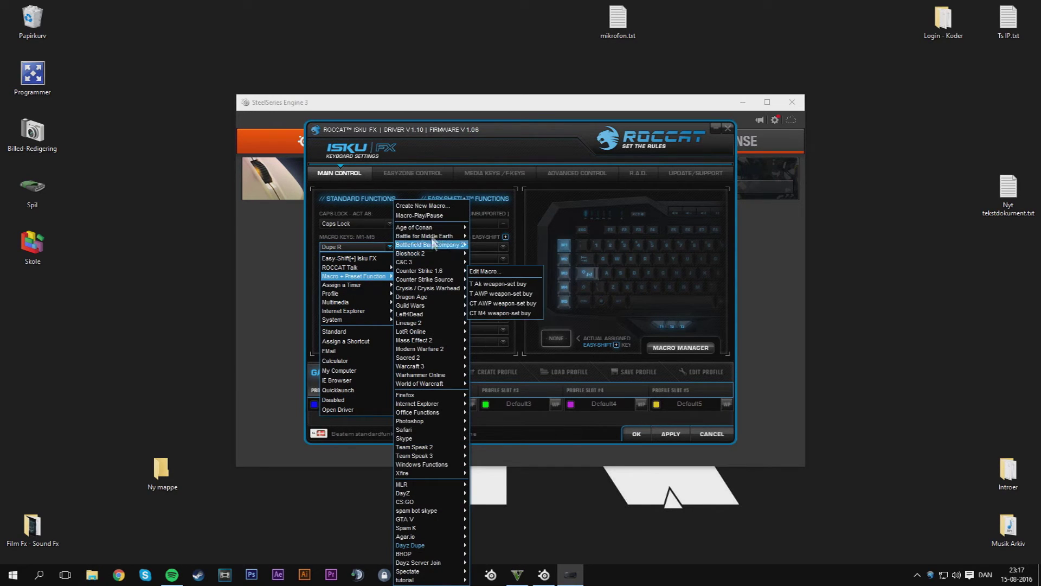
{"action": "left_click", "coordinate": [428, 209]}
{"action": "left_click", "coordinate": [408, 199]}
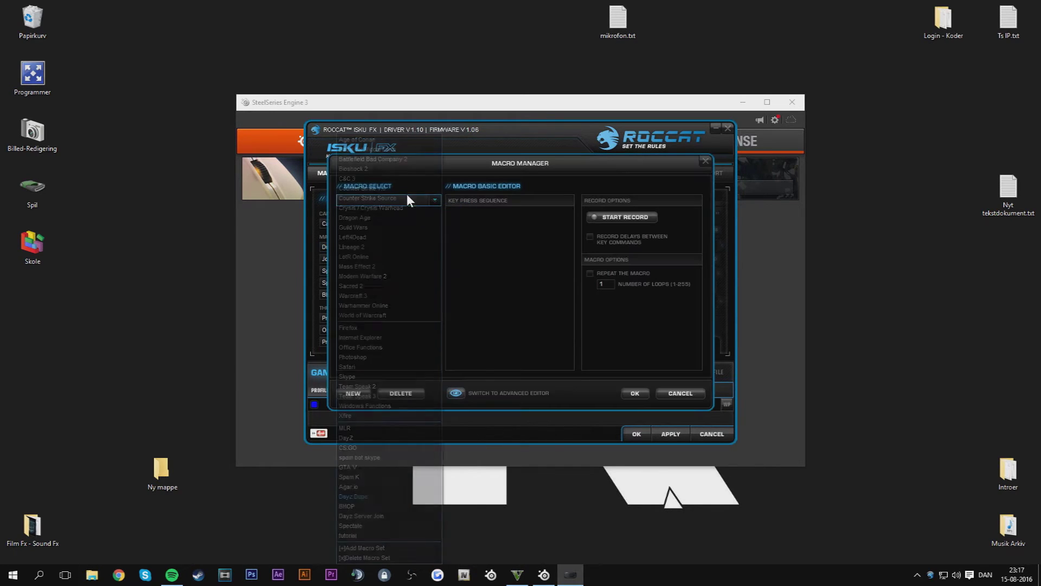
{"action": "left_click", "coordinate": [447, 232]}
{"action": "left_click", "coordinate": [395, 199]}
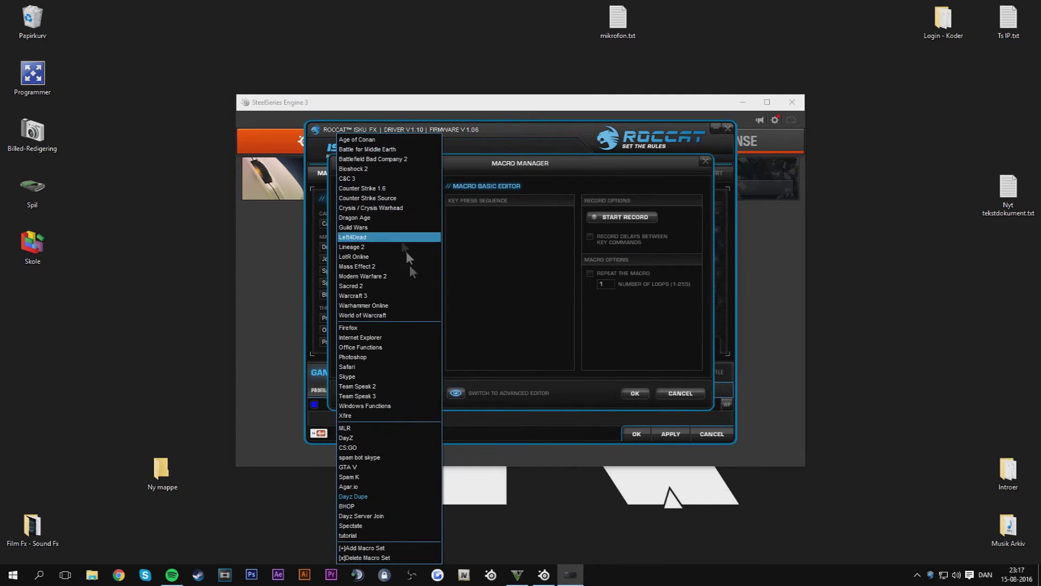
{"action": "left_click", "coordinate": [372, 548]}
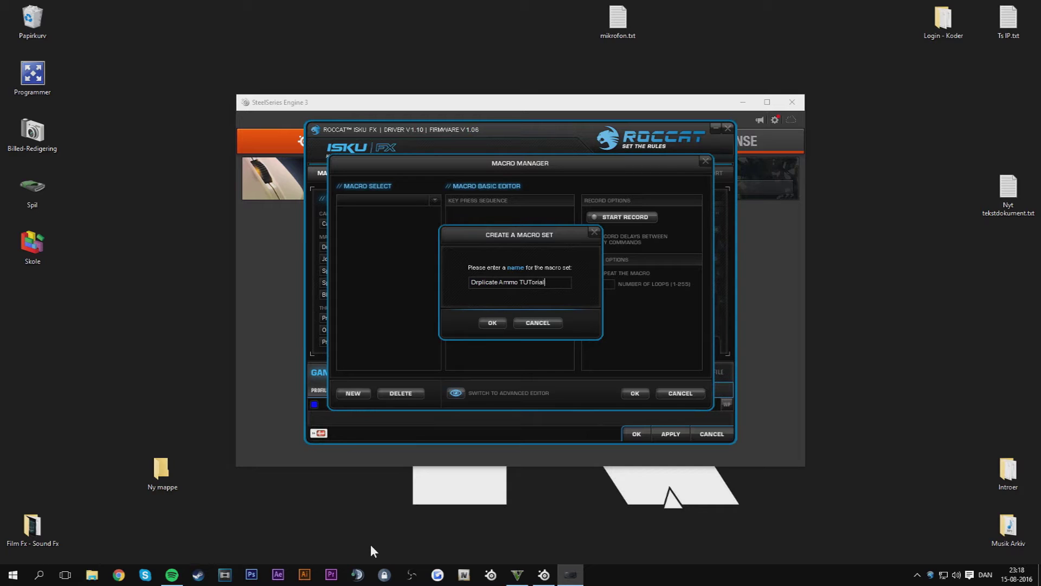
{"action": "left_click", "coordinate": [504, 323]}
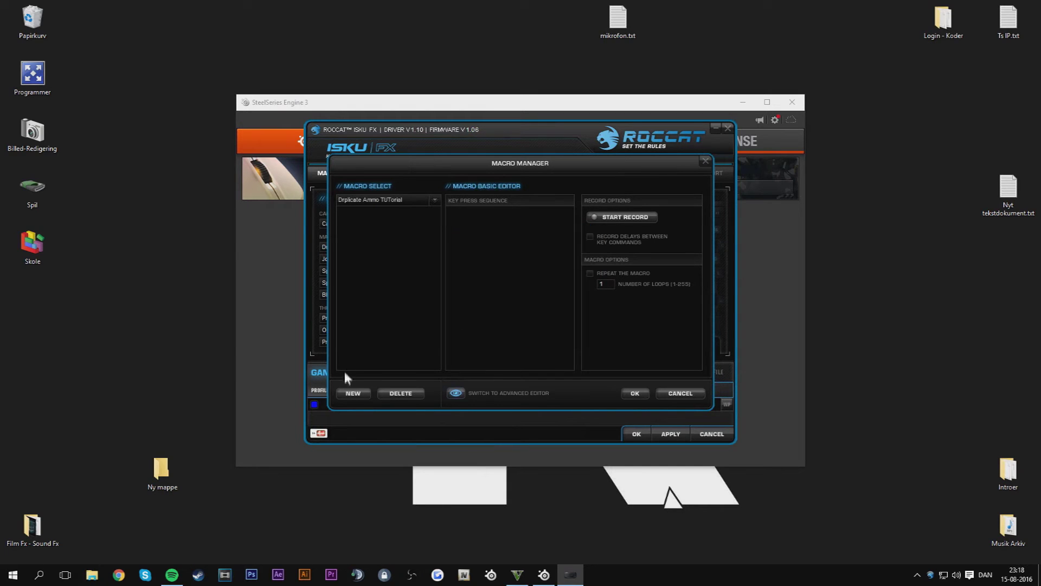
Add a macro named R and record repeated R key presses into it
{"action": "left_click", "coordinate": [351, 394]}
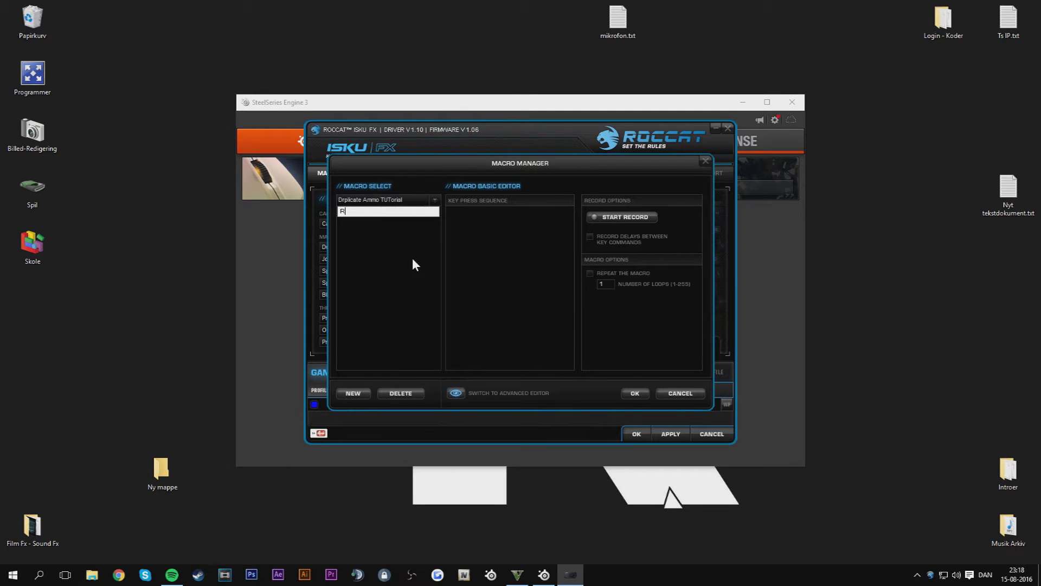
{"action": "key", "text": "Return"}
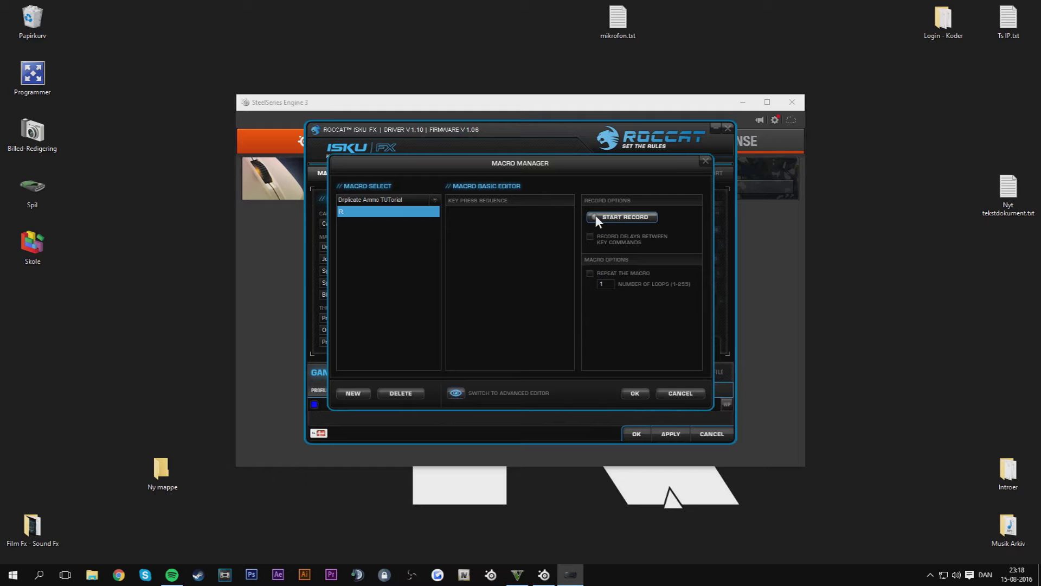
{"action": "left_click", "coordinate": [596, 216]}
{"action": "key", "text": "r"}
{"action": "key", "text": "r"}
{"action": "key", "text": "r"}
{"action": "key", "text": "r"}
{"action": "key", "text": "r"}
{"action": "key", "text": "r"}
{"action": "key", "text": "r"}
{"action": "key", "text": "r"}
{"action": "key", "text": "r"}
{"action": "key", "text": "r"}
{"action": "key", "text": "r"}
{"action": "key", "text": "r"}
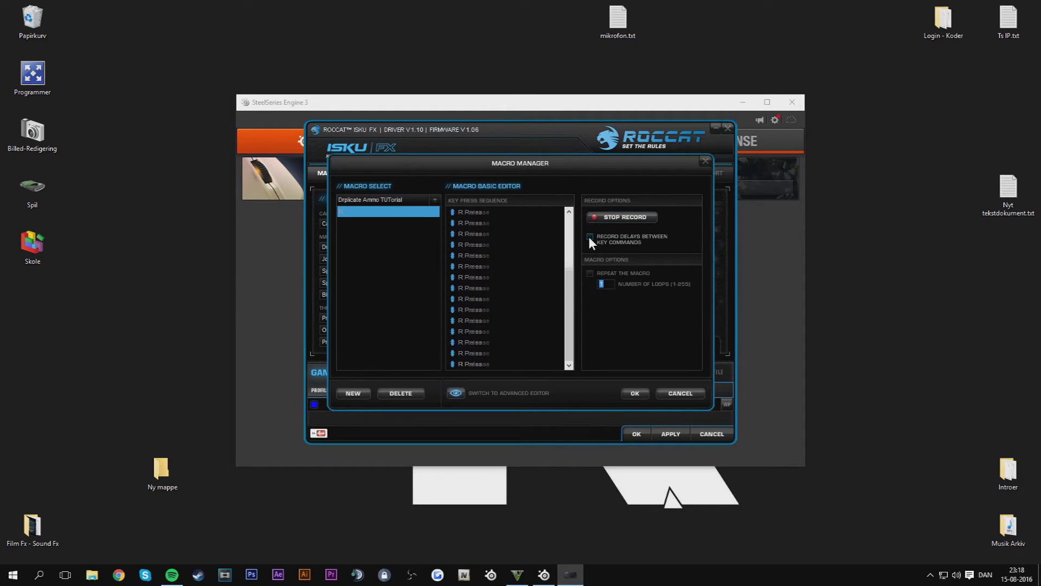
{"action": "key", "text": "r"}
{"action": "key", "text": "r"}
{"action": "key", "text": "r"}
{"action": "key", "text": "r"}
{"action": "key", "text": "r"}
{"action": "key", "text": "r"}
{"action": "key", "text": "r"}
{"action": "key", "text": "r"}
{"action": "key", "text": "r"}
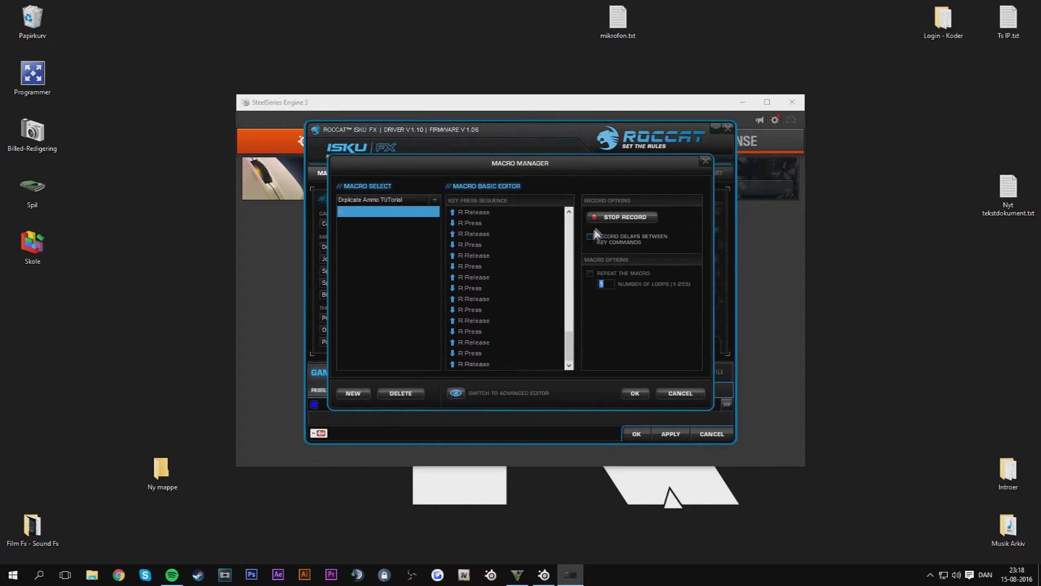
{"action": "left_click", "coordinate": [599, 222]}
Make macro R repeat for 255 loops
{"action": "left_click", "coordinate": [590, 273]}
{"action": "left_click_drag", "start_coordinate": [607, 284], "coordinate": [591, 302]}
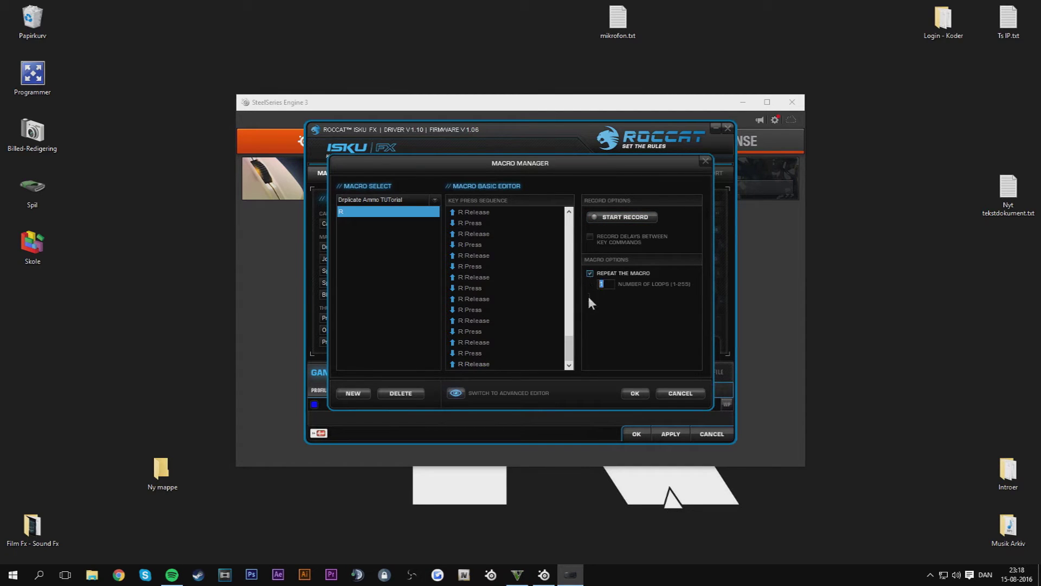
{"action": "type", "text": "255"}
Bind Drplicate Ammo TUTorial > R to macro key M1 and confirm the driver settings
{"action": "left_click", "coordinate": [634, 394]}
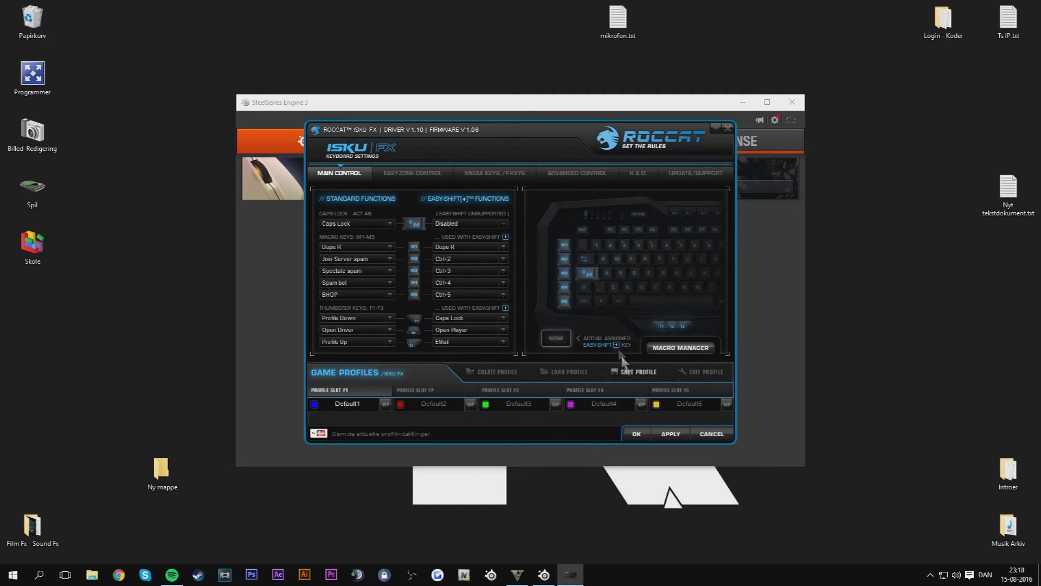
{"action": "left_click", "coordinate": [338, 249]}
{"action": "mouse_move", "coordinate": [367, 277]}
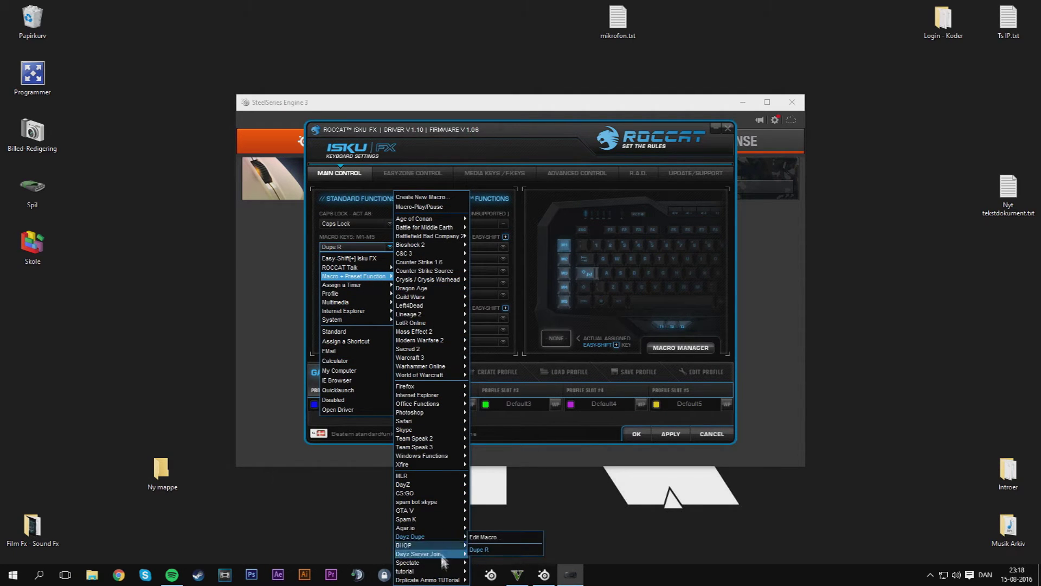
{"action": "mouse_move", "coordinate": [447, 581]}
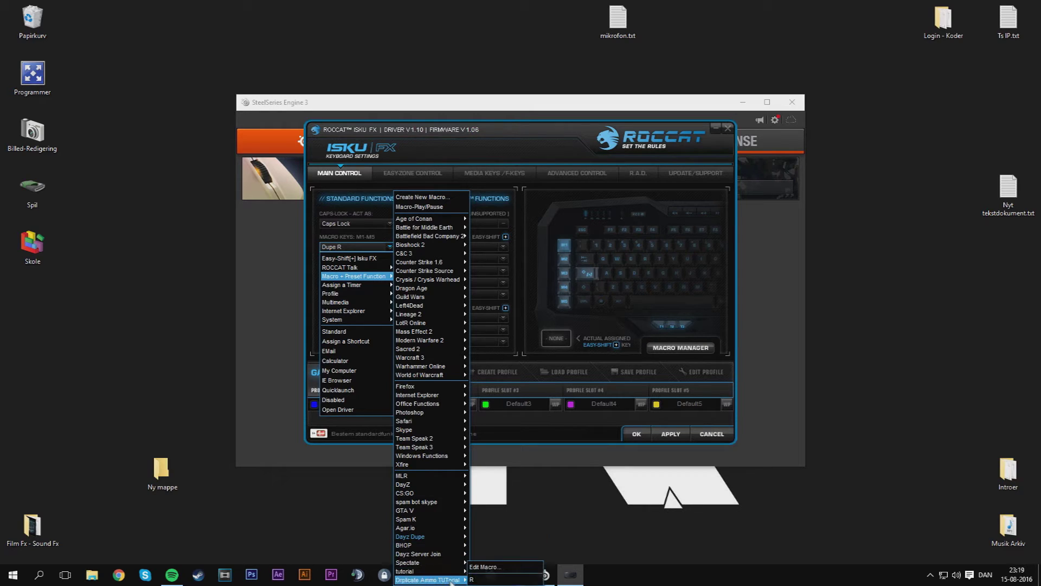
{"action": "left_click", "coordinate": [490, 580]}
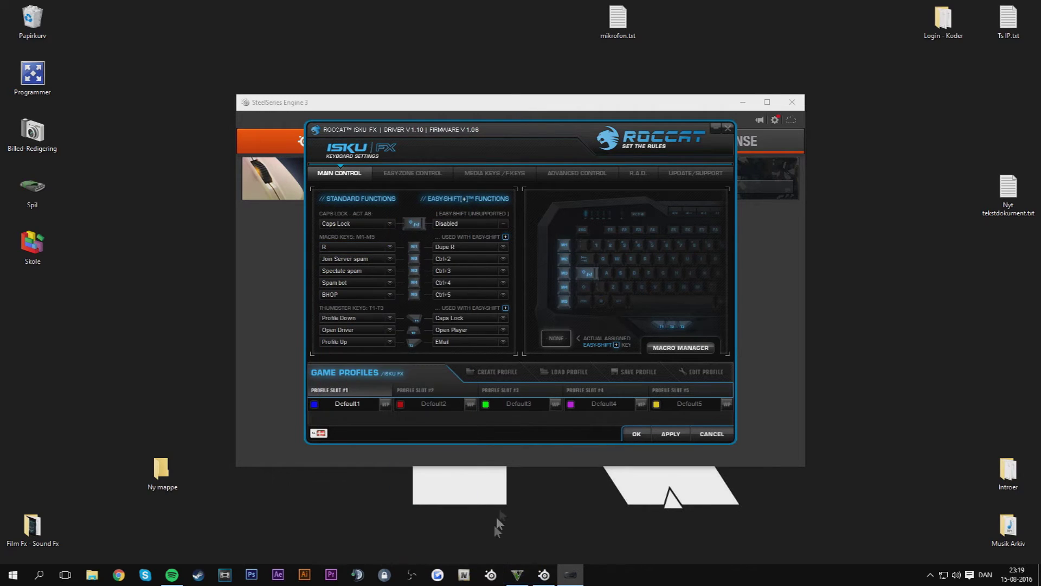
{"action": "left_click", "coordinate": [636, 434]}
Create a desktop text document, open it in Notepad, fire the macro to fill it with r's
{"action": "right_click", "coordinate": [561, 520]}
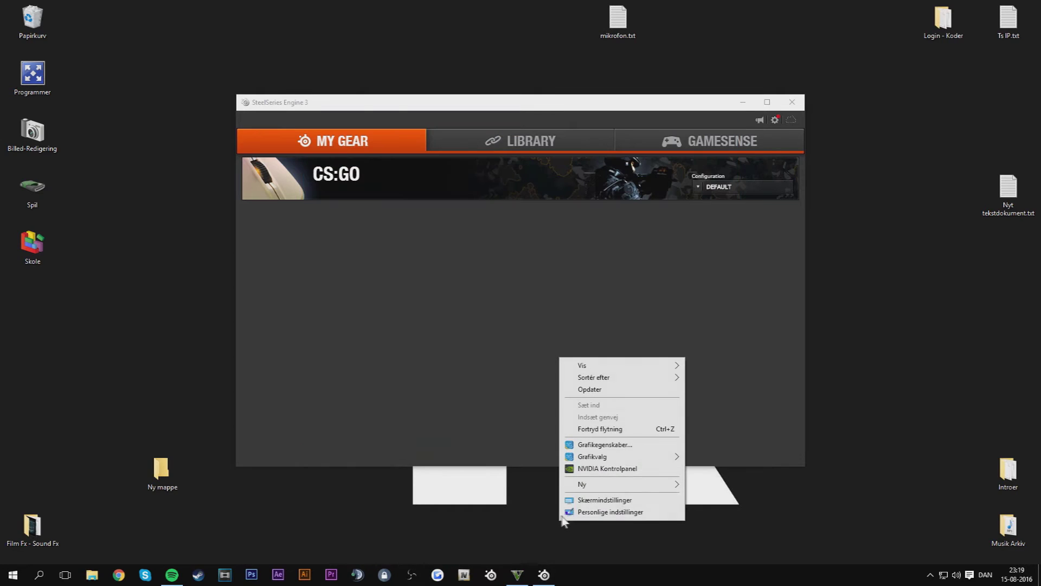
{"action": "mouse_move", "coordinate": [629, 484]}
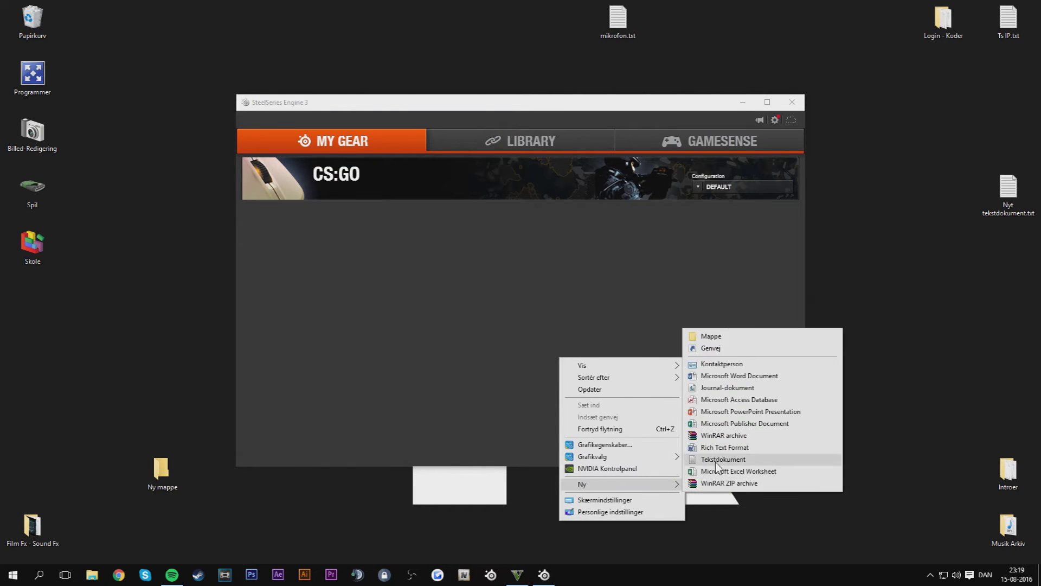
{"action": "left_click", "coordinate": [715, 459]}
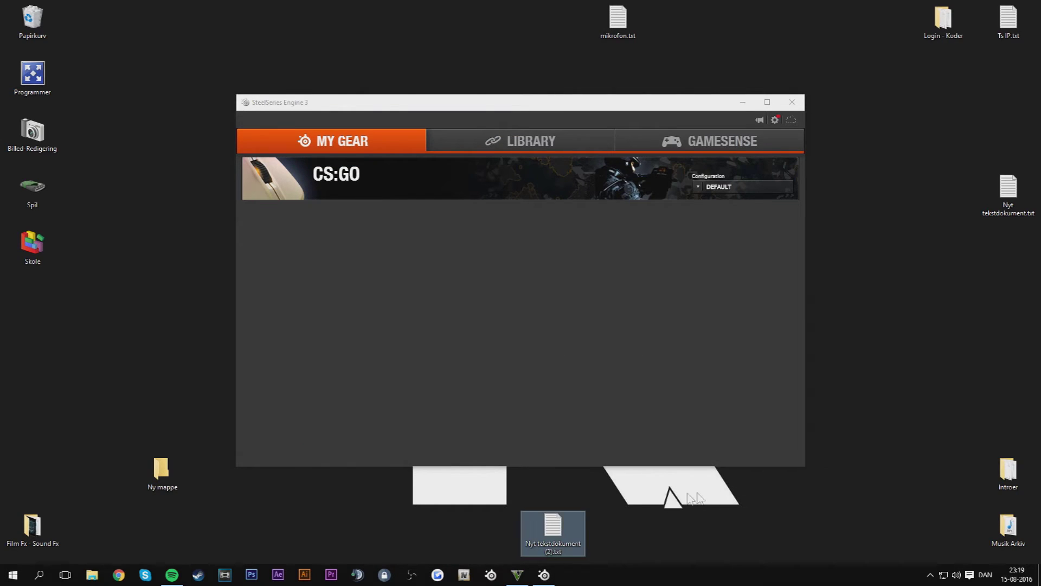
{"action": "double_click", "coordinate": [564, 517]}
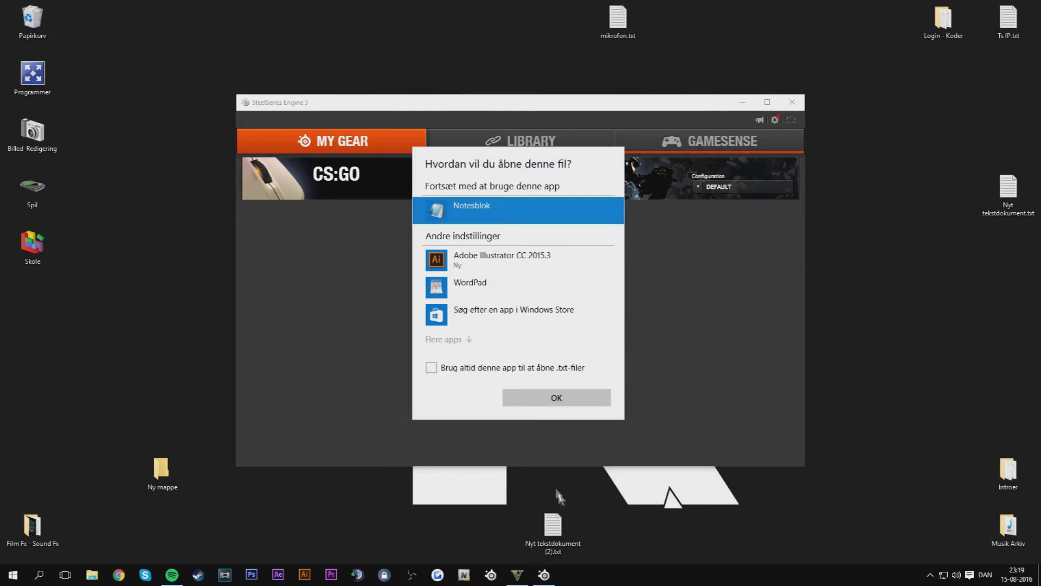
{"action": "left_click", "coordinate": [529, 400]}
{"action": "type", "text": "rrrrrrrrrrrrrrrrrrrrrrrrrr"}
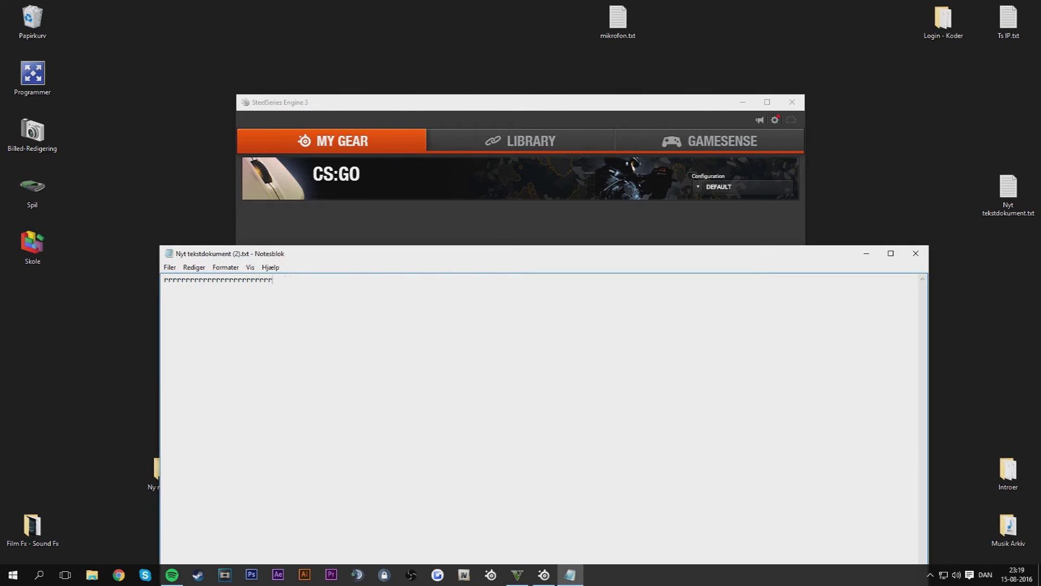
{"action": "type", "text": "rrrrrrrrrrrrrrrrrrrrrrrrrrrrrrrrrrrrrrrrrrrrrrrrrrrrrrrrrrrrrrrrrrrrrrrrrrrrrrrrrrrrrrrrrrrrrrrrrrrrrrrrrrrrrrrrrrrrrrrrrrrrrrrrrrrrrrrrrrrrrrrrrrrrrrrrrrrrrrrrrrrrrrrrrrrrrrrrrrrrrrrrrrrrrrrrrrrrrrrrrrrrrrrrrrrrrr"}
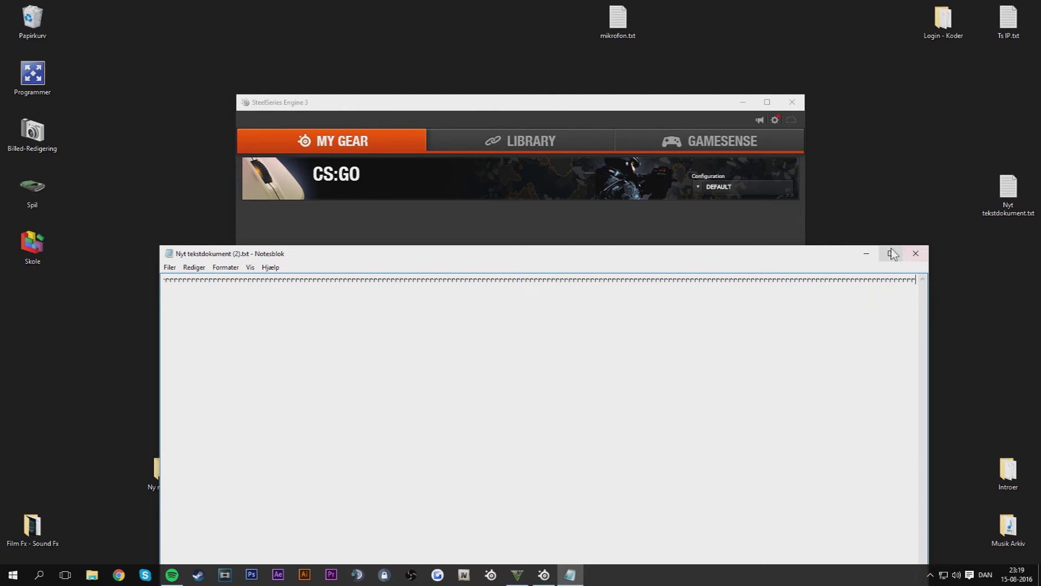
{"action": "left_click", "coordinate": [916, 254]}
Discard the test note with Gem ikke and return to the CS:GO device in SteelSeries Engine
{"action": "left_click", "coordinate": [552, 296]}
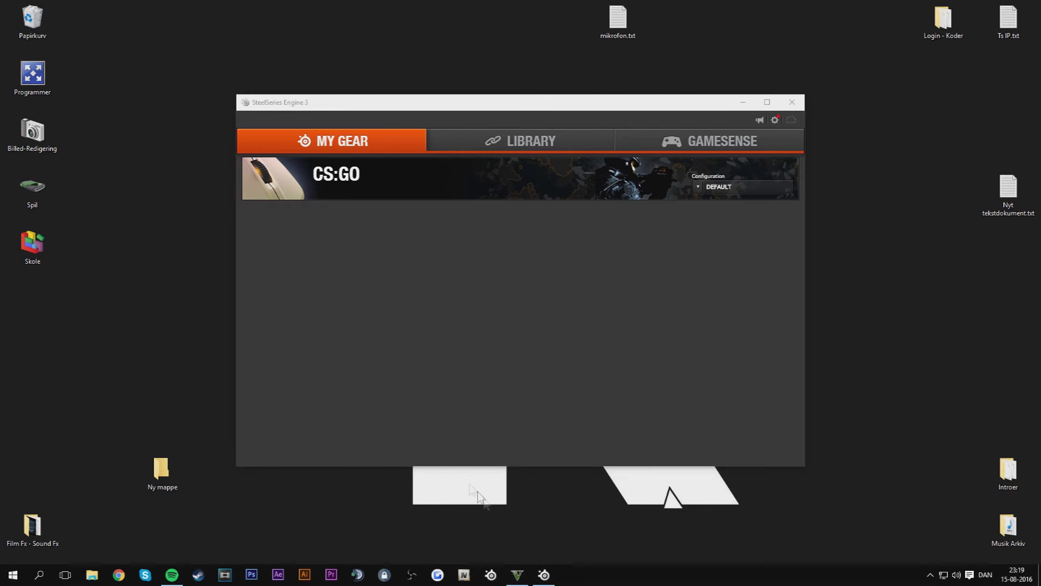
{"action": "mouse_move", "coordinate": [511, 168]}
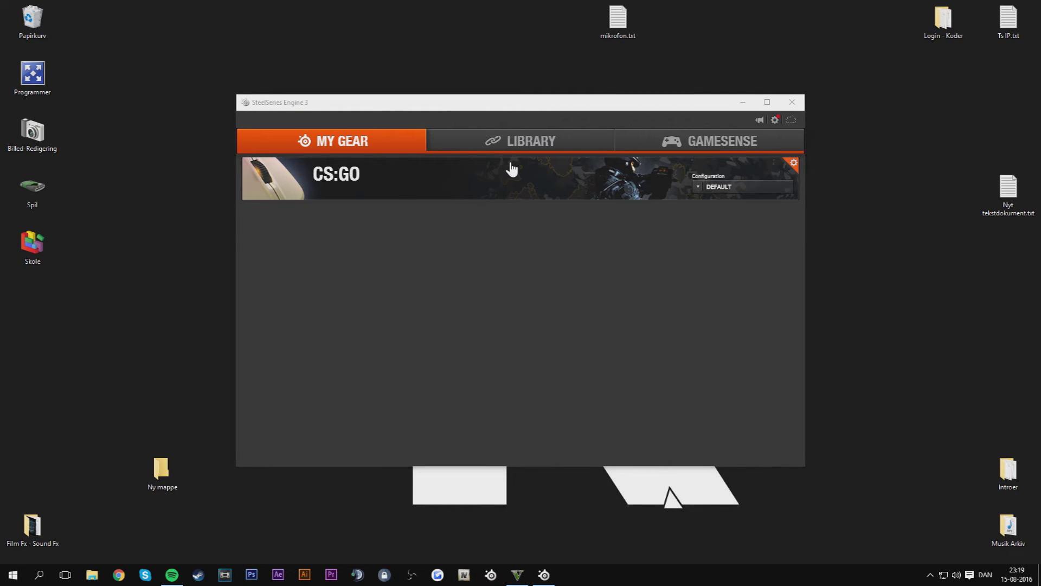
Open the CS:GO mouse settings, check its left and top views, then select the Dayz configuration
{"action": "left_click", "coordinate": [378, 191]}
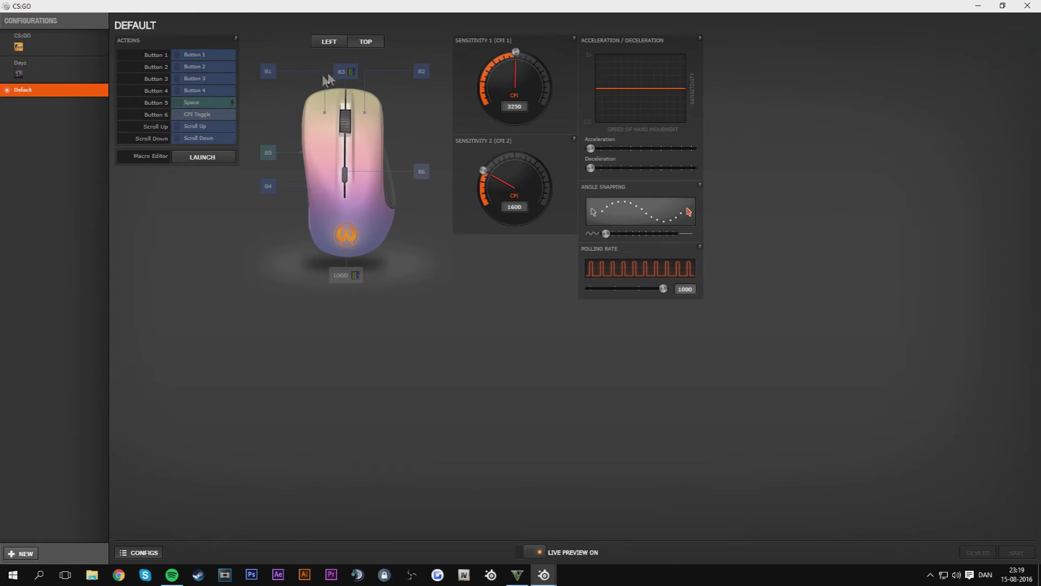
{"action": "left_click", "coordinate": [340, 41]}
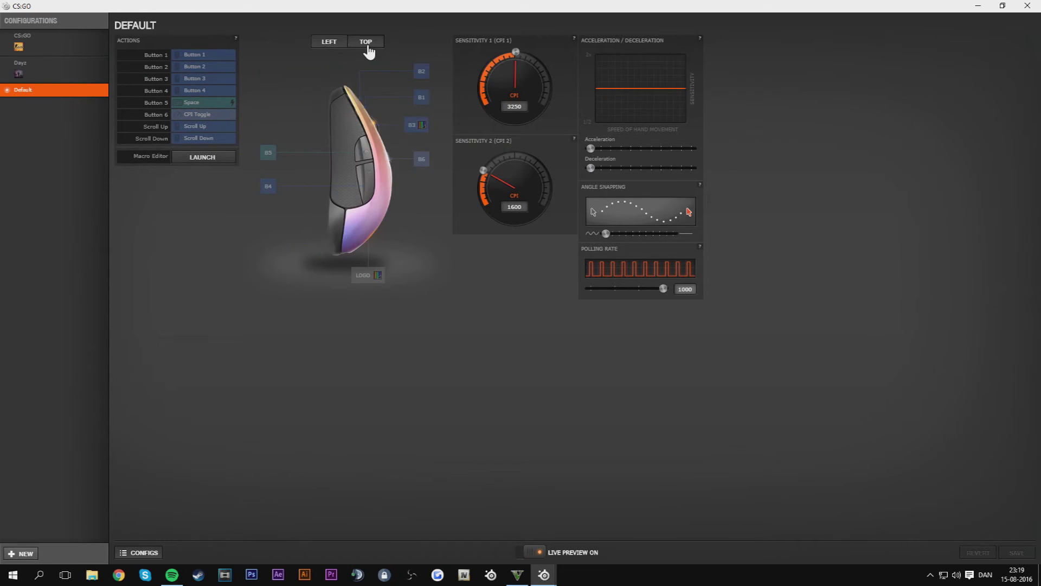
{"action": "left_click", "coordinate": [364, 43]}
{"action": "left_click", "coordinate": [341, 44]}
{"action": "left_click", "coordinate": [367, 43]}
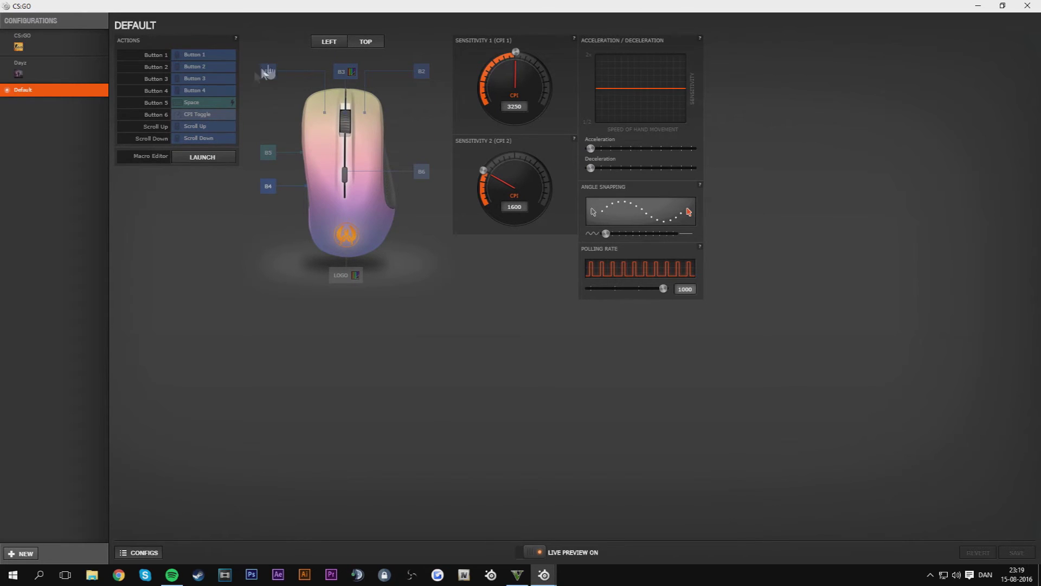
{"action": "left_click", "coordinate": [327, 42]}
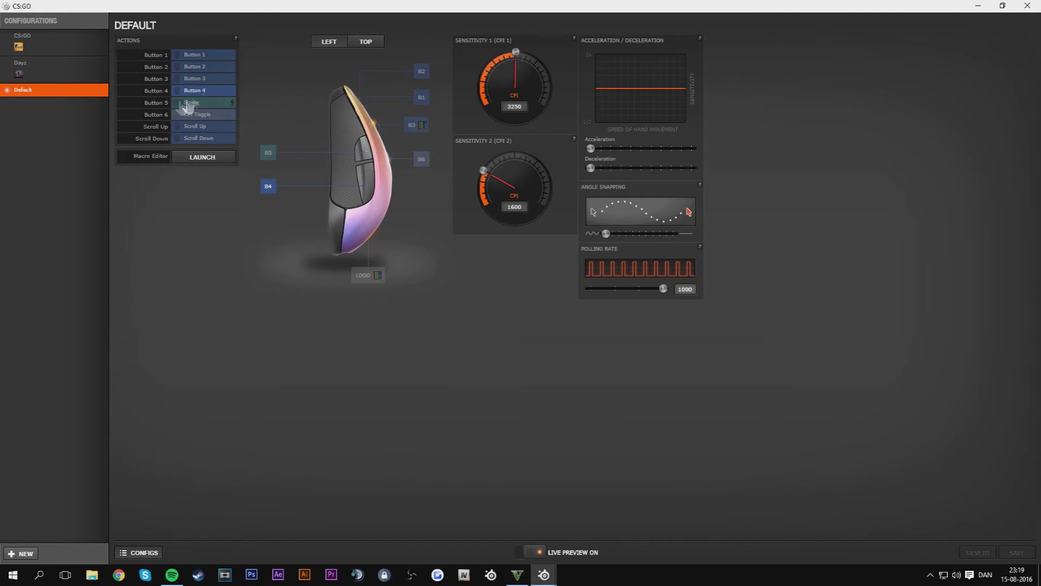
{"action": "left_click", "coordinate": [29, 81]}
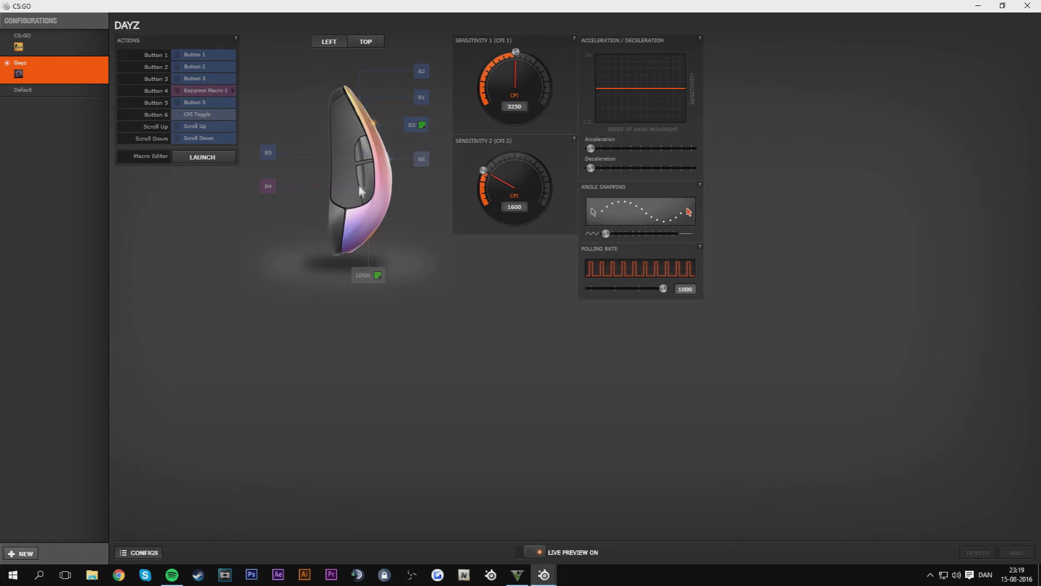
Review Button 4's Keypress Macro 1 events (Play N Times, 255 repeats) in the Macro Editor, then close it
{"action": "left_click", "coordinate": [221, 91]}
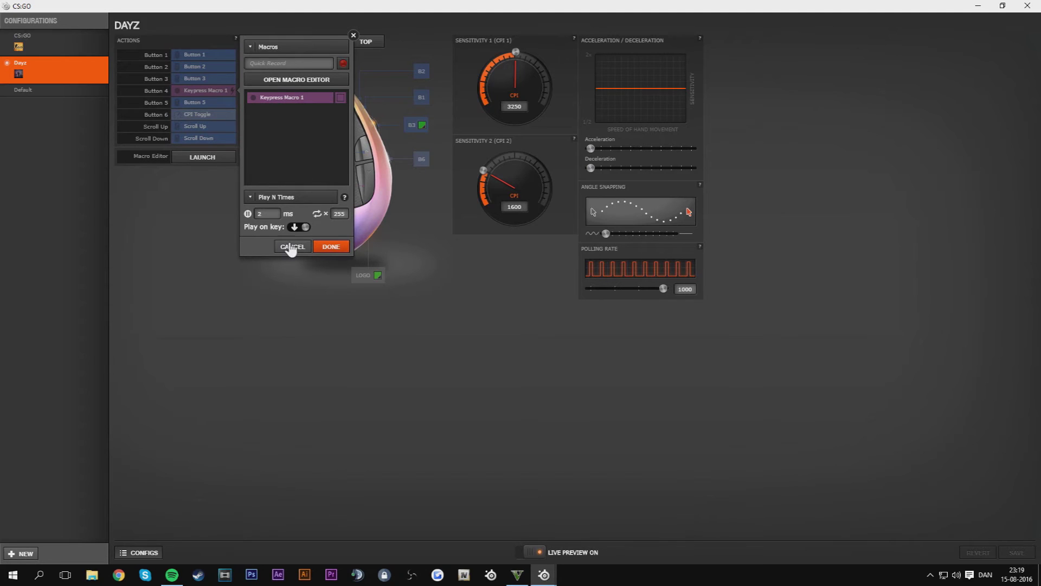
{"action": "left_click", "coordinate": [288, 81]}
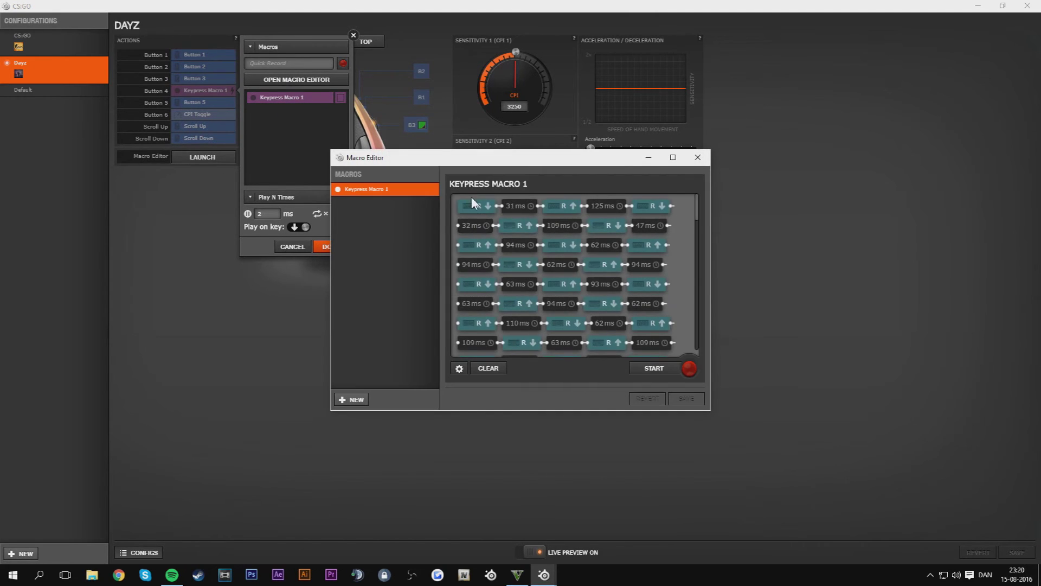
{"action": "scroll", "coordinate": [564, 244], "scroll_direction": "down", "scroll_amount": 10}
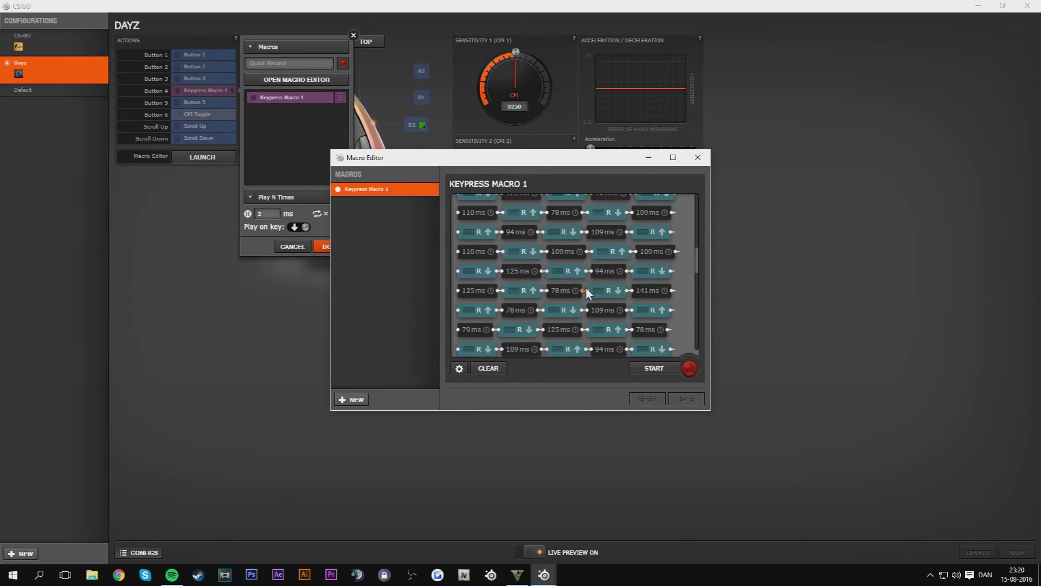
{"action": "scroll", "coordinate": [585, 307], "scroll_direction": "down", "scroll_amount": 2}
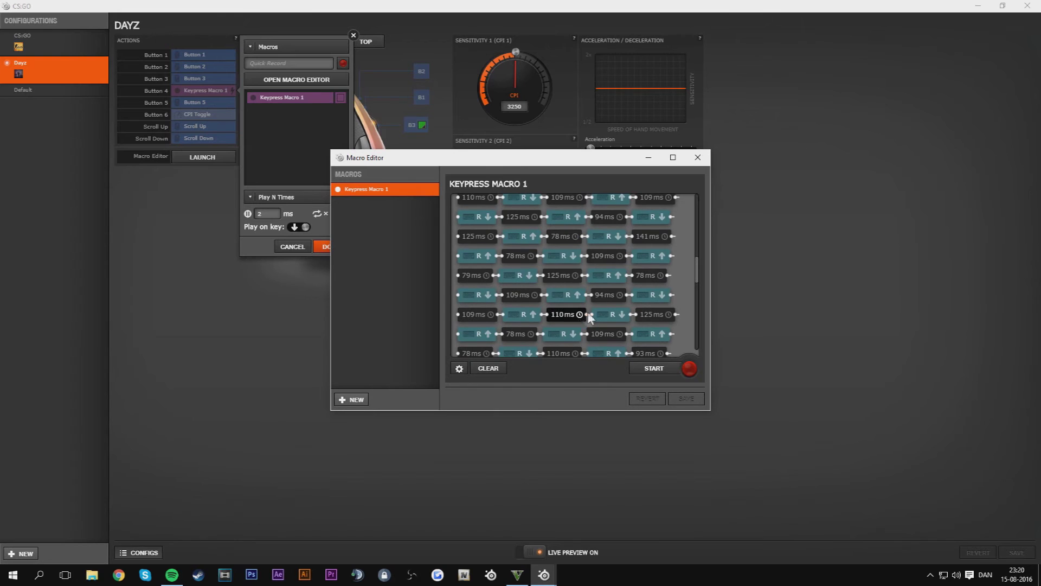
{"action": "scroll", "coordinate": [580, 312], "scroll_direction": "down", "scroll_amount": 2}
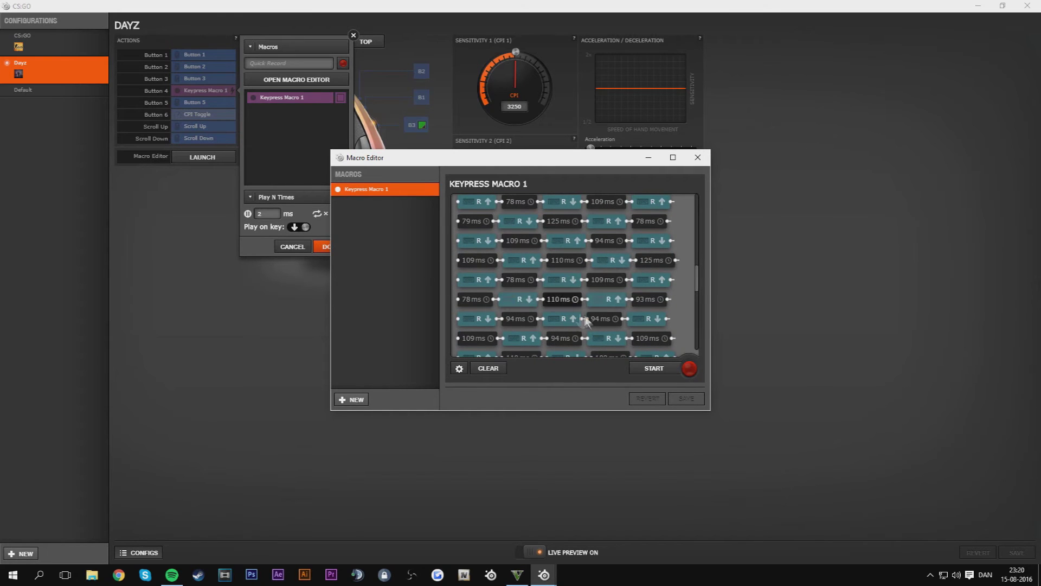
{"action": "scroll", "coordinate": [602, 276], "scroll_direction": "down", "scroll_amount": 4}
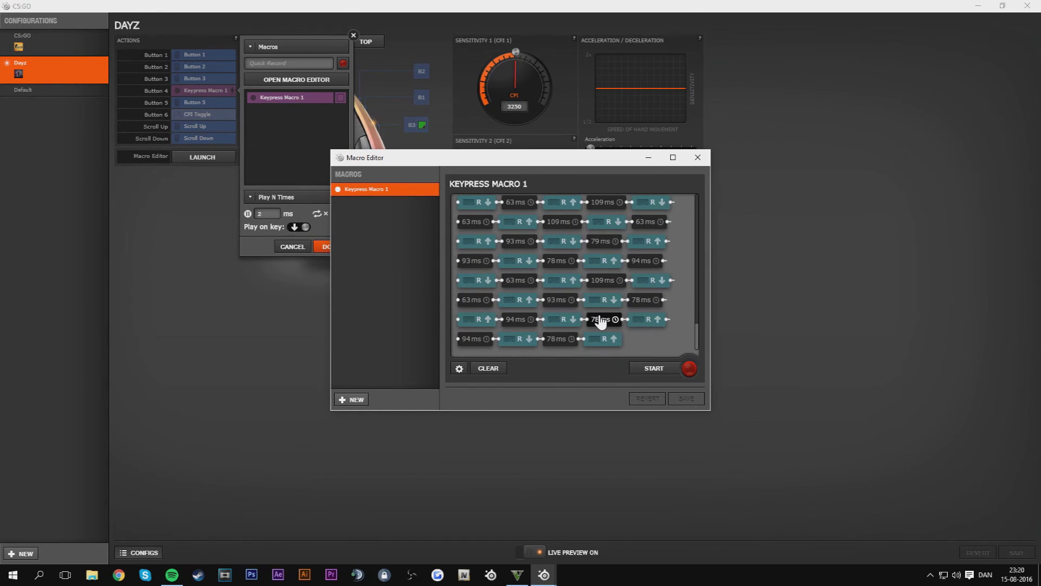
{"action": "scroll", "coordinate": [555, 311], "scroll_direction": "up", "scroll_amount": 5}
{"action": "scroll", "coordinate": [555, 319], "scroll_direction": "up", "scroll_amount": 5}
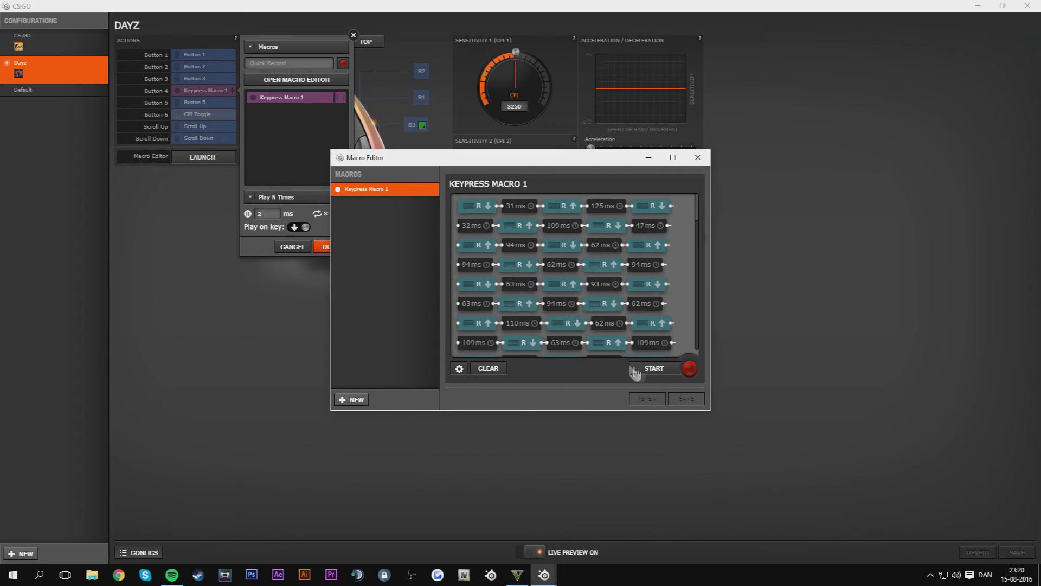
{"action": "left_click", "coordinate": [697, 158]}
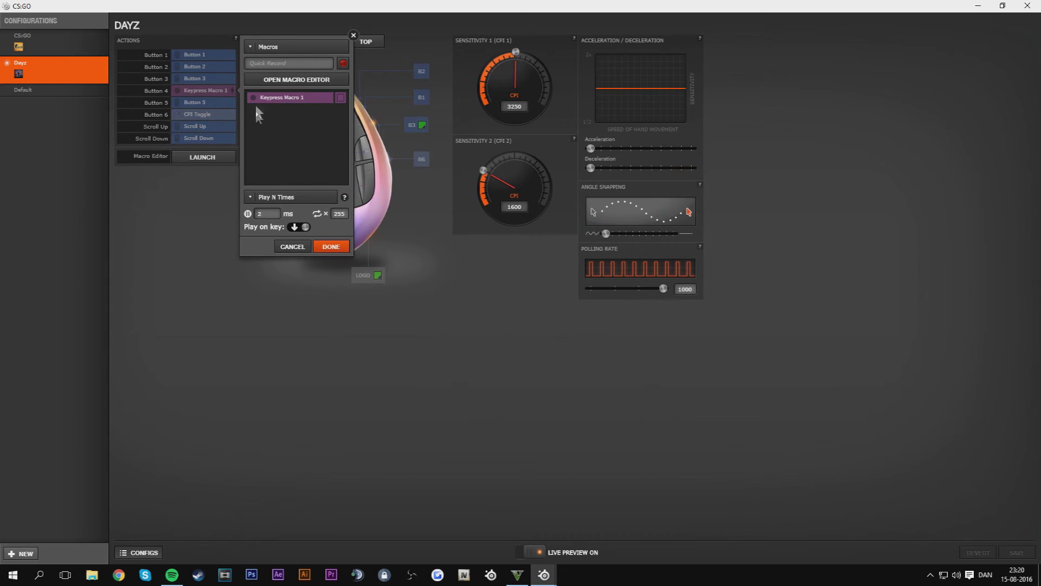
Switch Button 4's action to Default and back to Macros, then reopen Keypress Macro 1's editor
{"action": "left_click", "coordinate": [253, 48]}
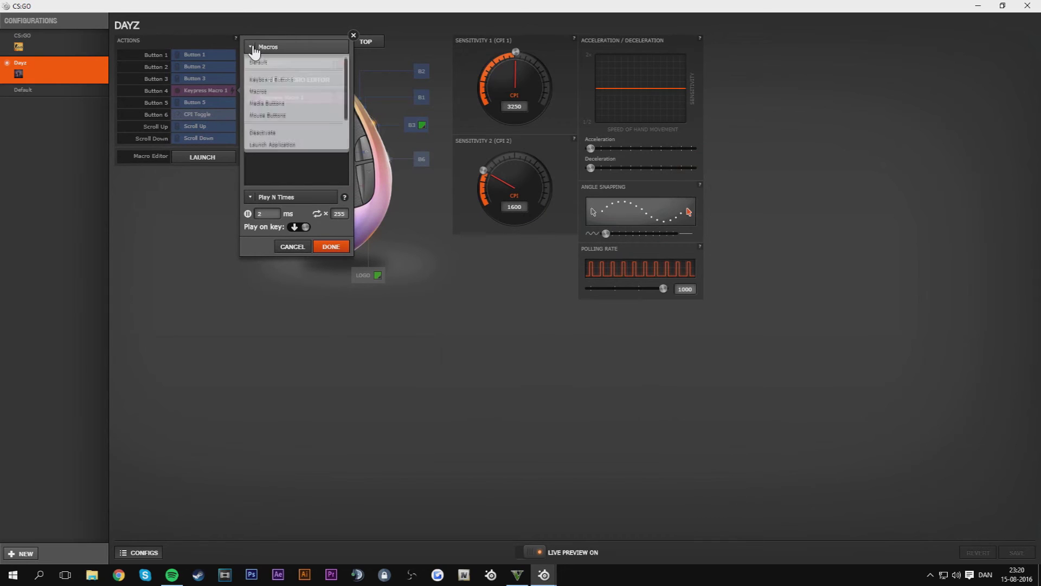
{"action": "left_click", "coordinate": [257, 65]}
{"action": "left_click", "coordinate": [261, 57]}
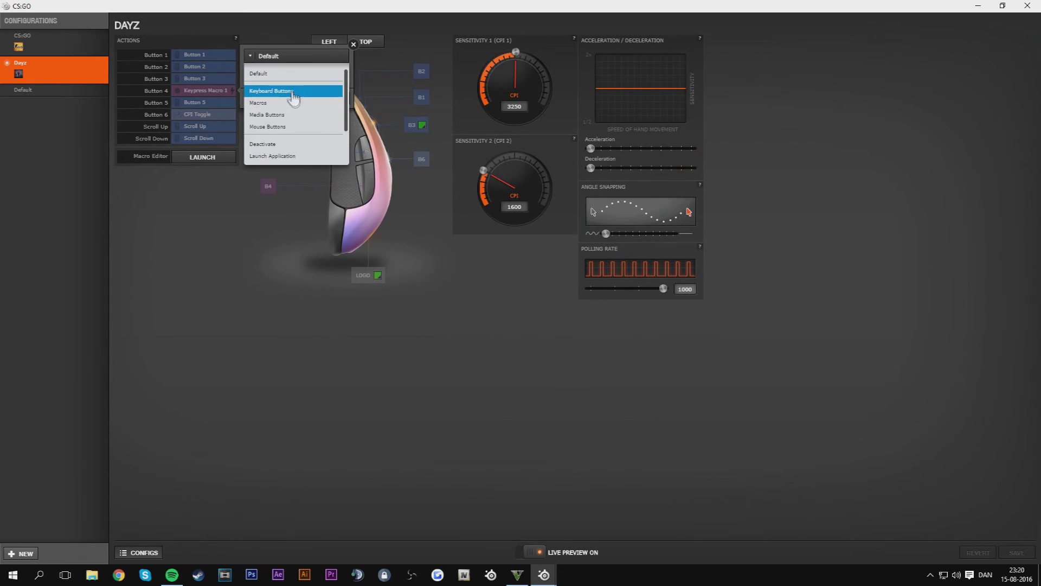
{"action": "left_click", "coordinate": [266, 102]}
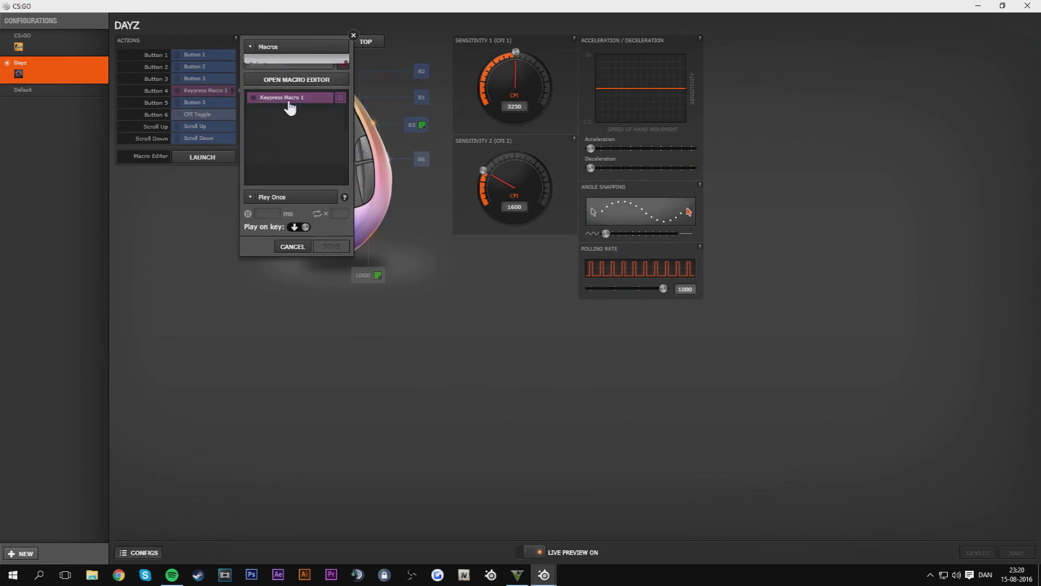
{"action": "left_click", "coordinate": [320, 82]}
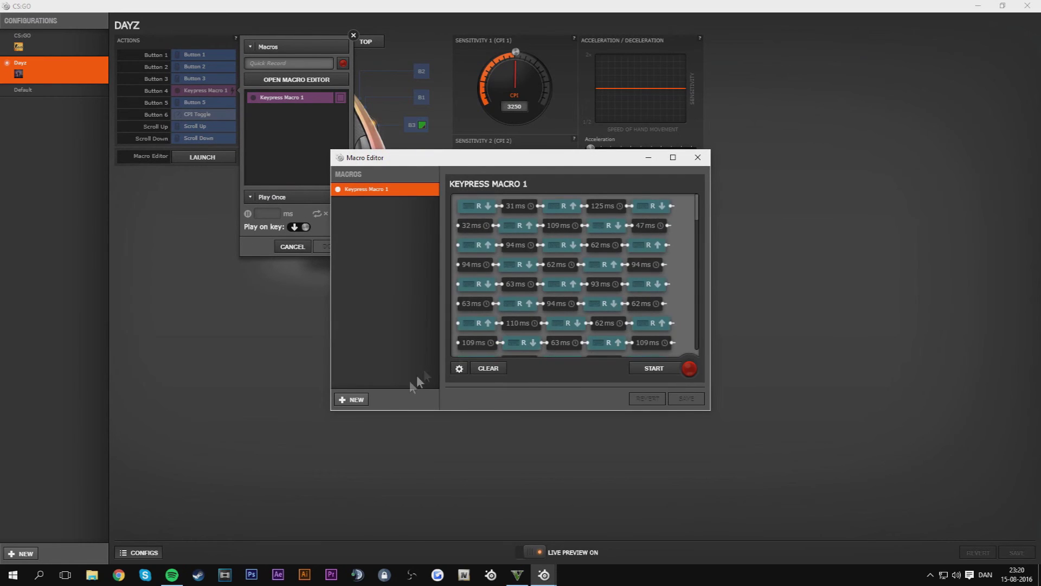
{"action": "left_click", "coordinate": [354, 399]}
Wipe Keypress Macro 1's old events, record a fresh string of R presses, then save and close the editor
{"action": "left_click", "coordinate": [488, 368]}
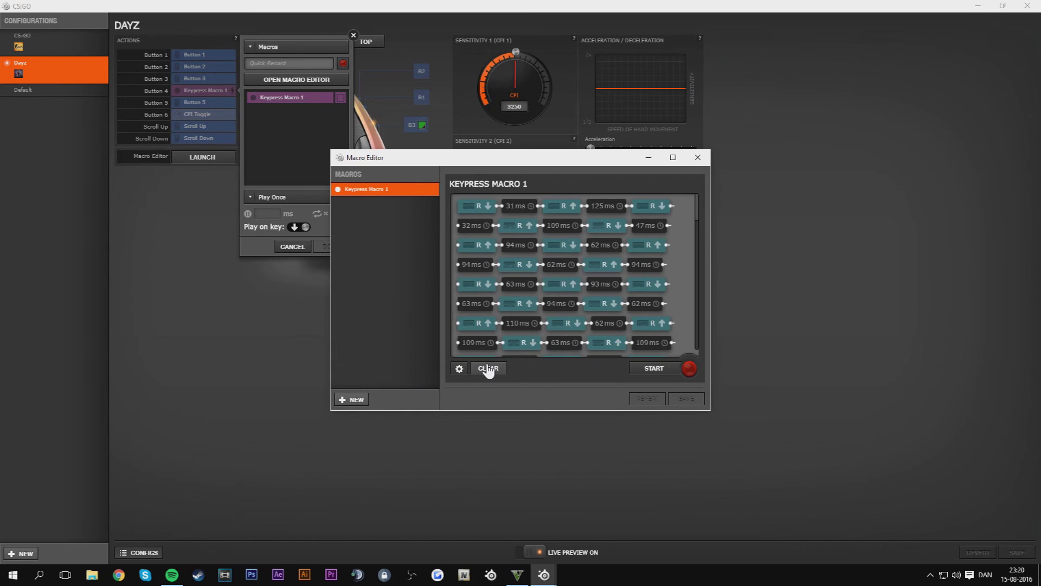
{"action": "left_click", "coordinate": [487, 369]}
{"action": "left_click", "coordinate": [655, 369]}
{"action": "key", "text": "r"}
{"action": "key", "text": "r"}
{"action": "key", "text": "r"}
{"action": "key", "text": "r"}
{"action": "key", "text": "r"}
{"action": "key", "text": "r"}
{"action": "key", "text": "r"}
{"action": "key", "text": "r"}
{"action": "key", "text": "r"}
{"action": "key", "text": "r"}
{"action": "key", "text": "r"}
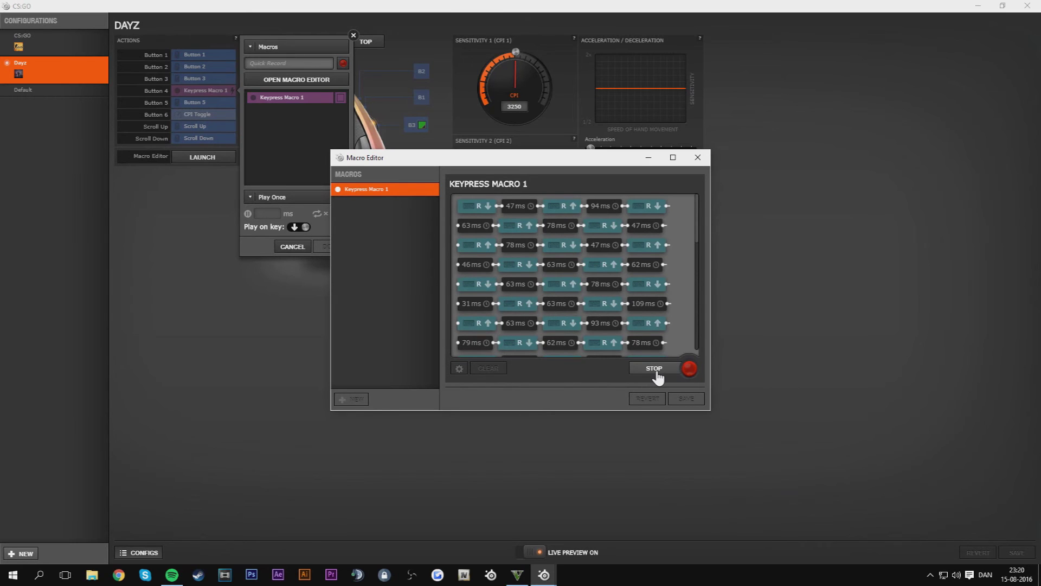
{"action": "left_click", "coordinate": [656, 368]}
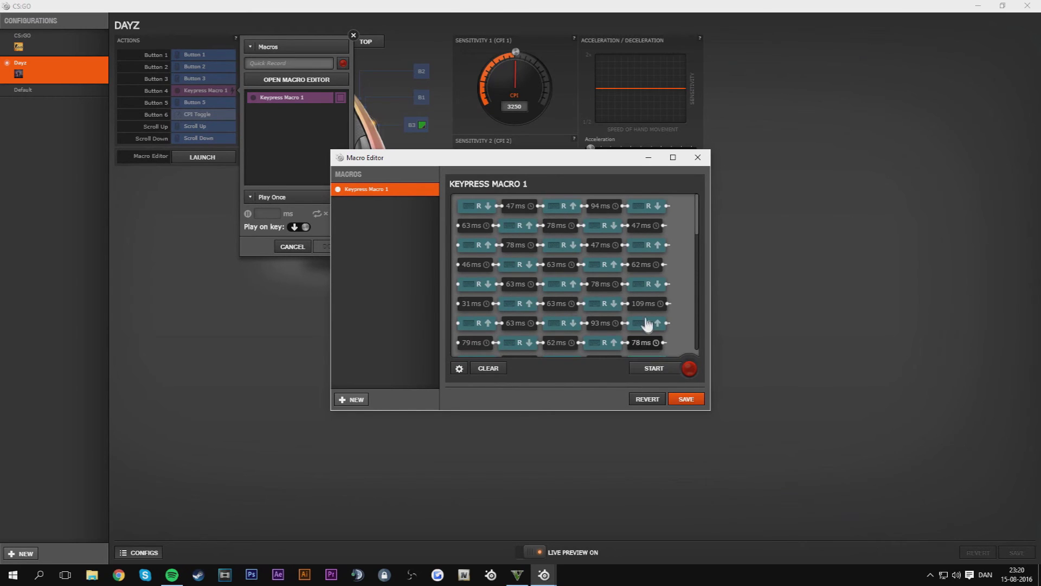
{"action": "scroll", "coordinate": [647, 299], "scroll_direction": "down", "scroll_amount": 5}
{"action": "scroll", "coordinate": [646, 298], "scroll_direction": "up", "scroll_amount": 10}
{"action": "left_click", "coordinate": [686, 398]}
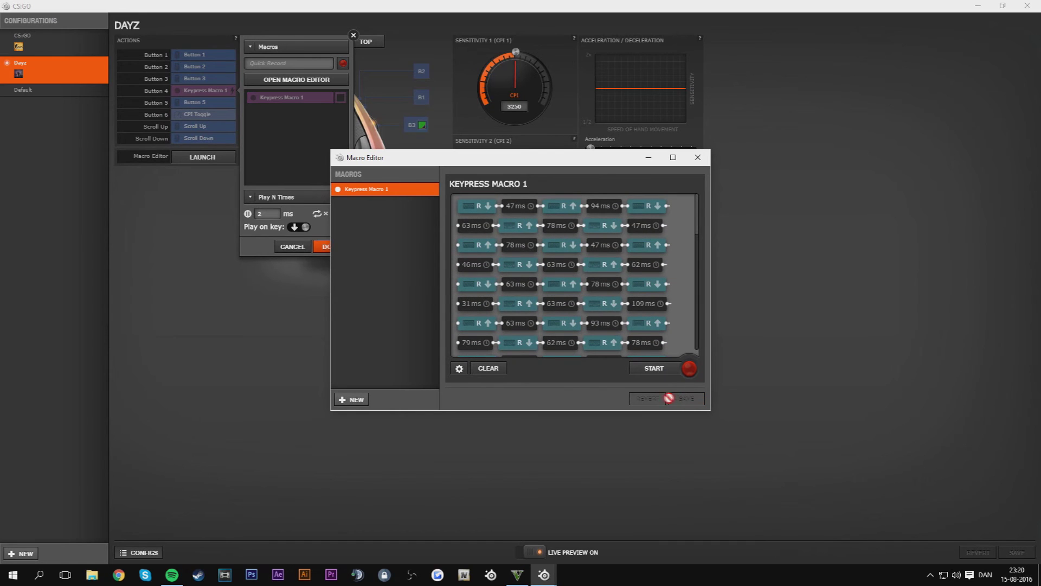
{"action": "left_click", "coordinate": [698, 157]}
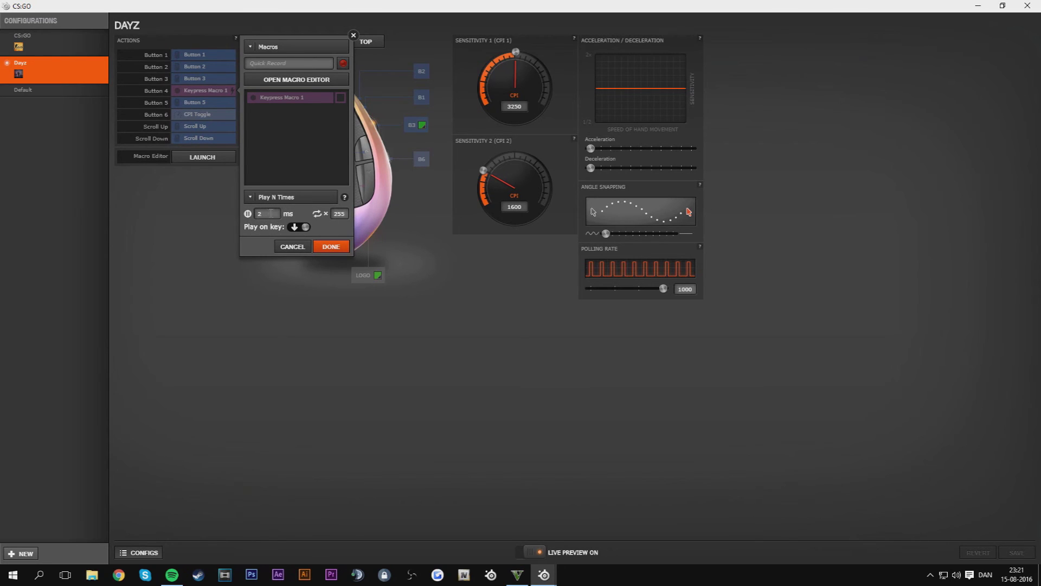
Leave Button 4's macro playback on Play N Times and confirm its settings
{"action": "left_click", "coordinate": [272, 198]}
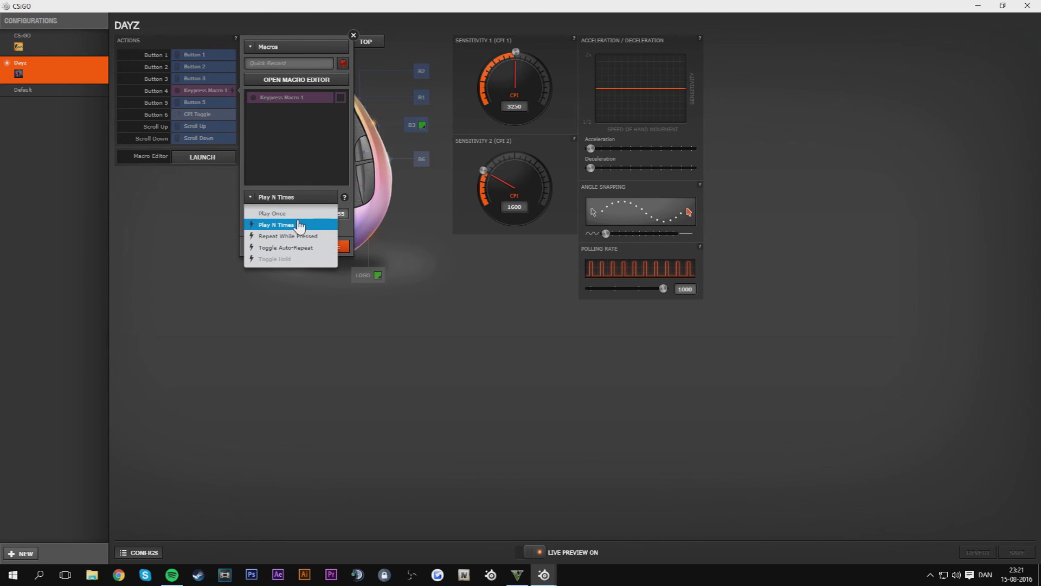
{"action": "left_click", "coordinate": [305, 175]}
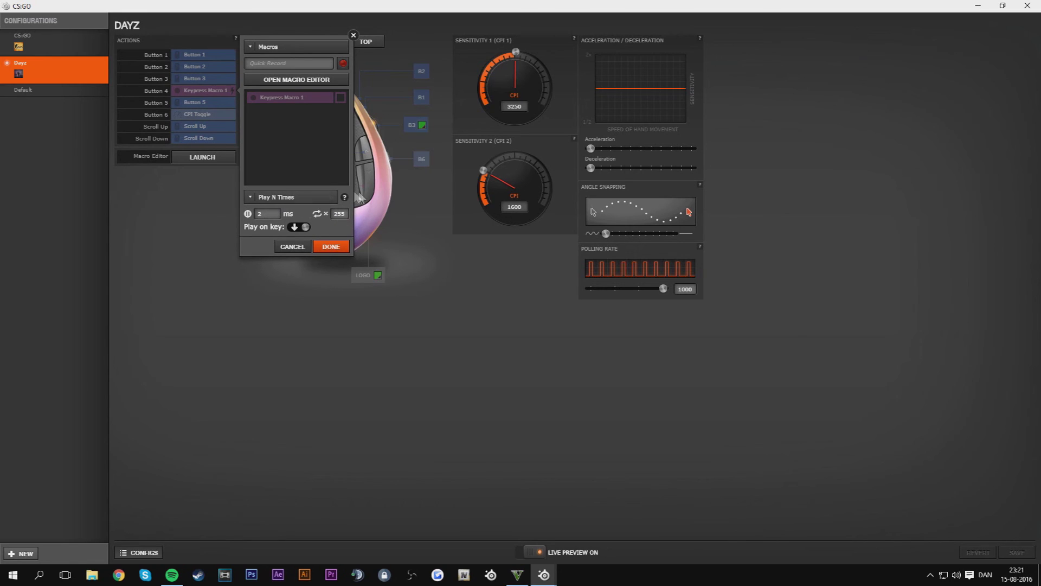
{"action": "left_click", "coordinate": [335, 246]}
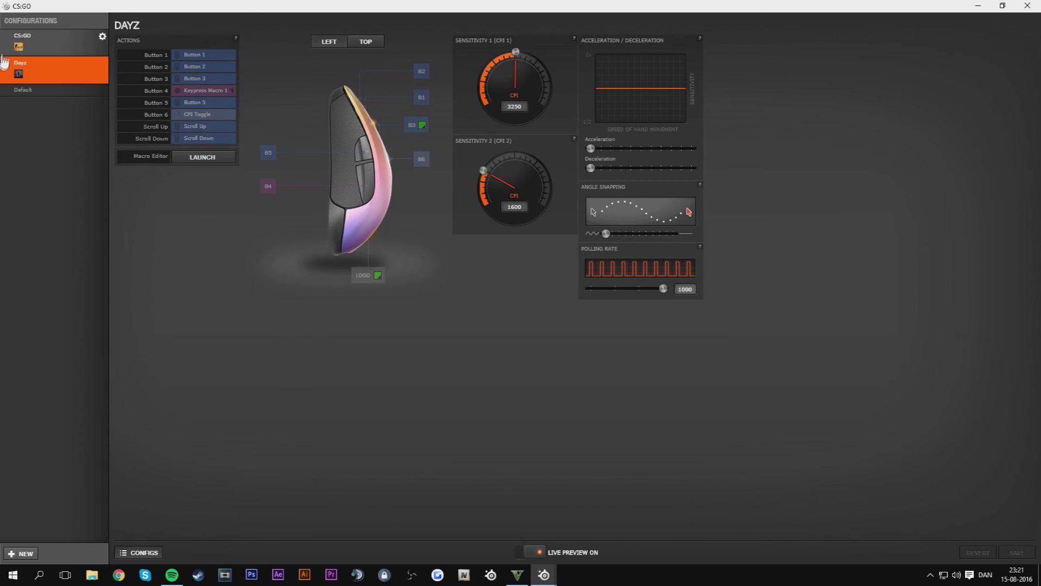
Switch to the top view of the mouse, then close the CS:GO configuration to return to My Gear
{"action": "left_click", "coordinate": [366, 42]}
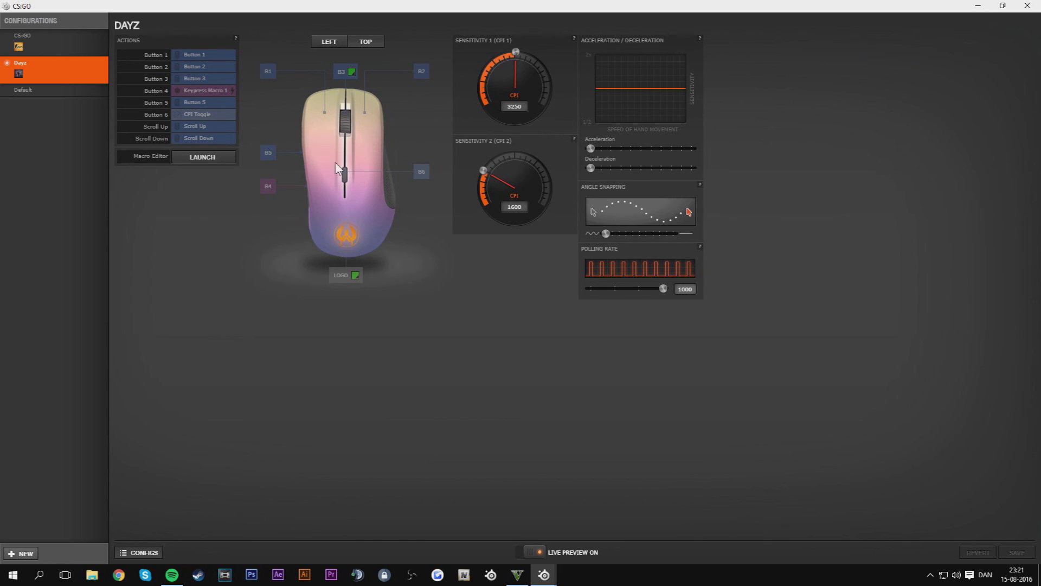
{"action": "left_click", "coordinate": [1028, 5]}
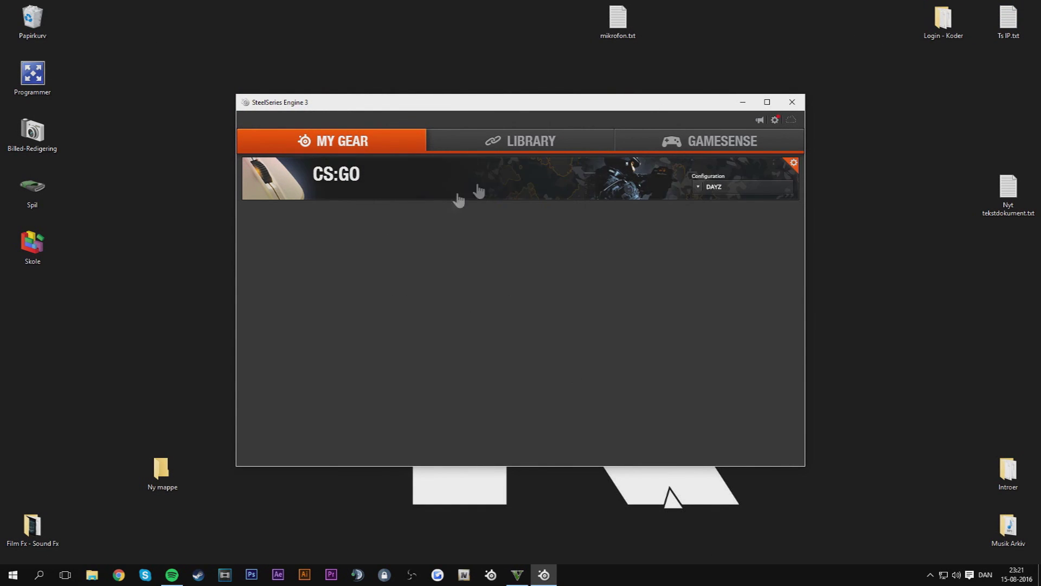
{"action": "mouse_move", "coordinate": [321, 104]}
{"action": "left_mouse_down"}
{"action": "mouse_move", "coordinate": [222, 116]}
{"action": "mouse_move", "coordinate": [393, 76]}
{"action": "mouse_move", "coordinate": [309, 112]}
{"action": "left_mouse_up"}
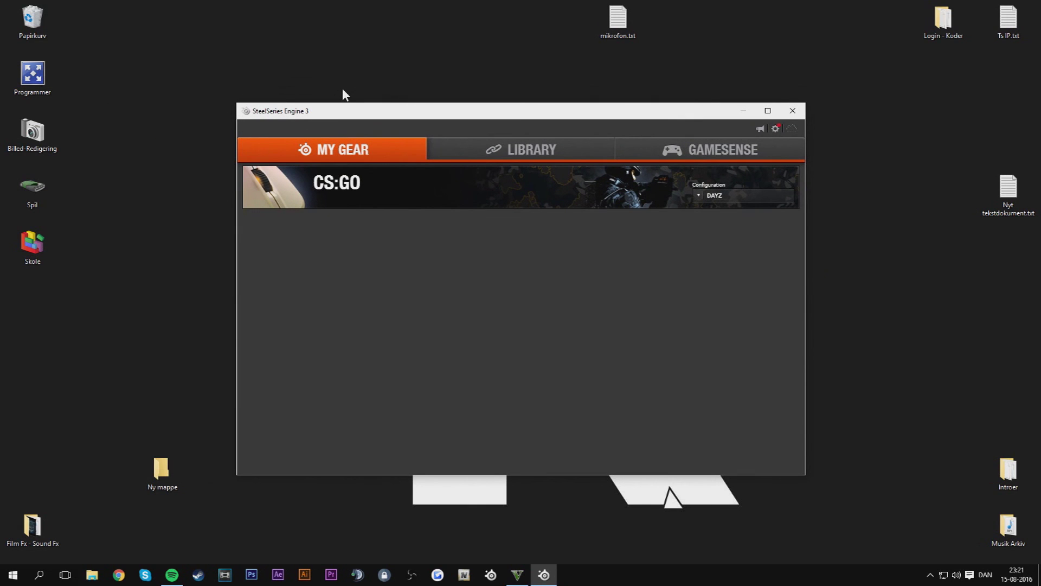